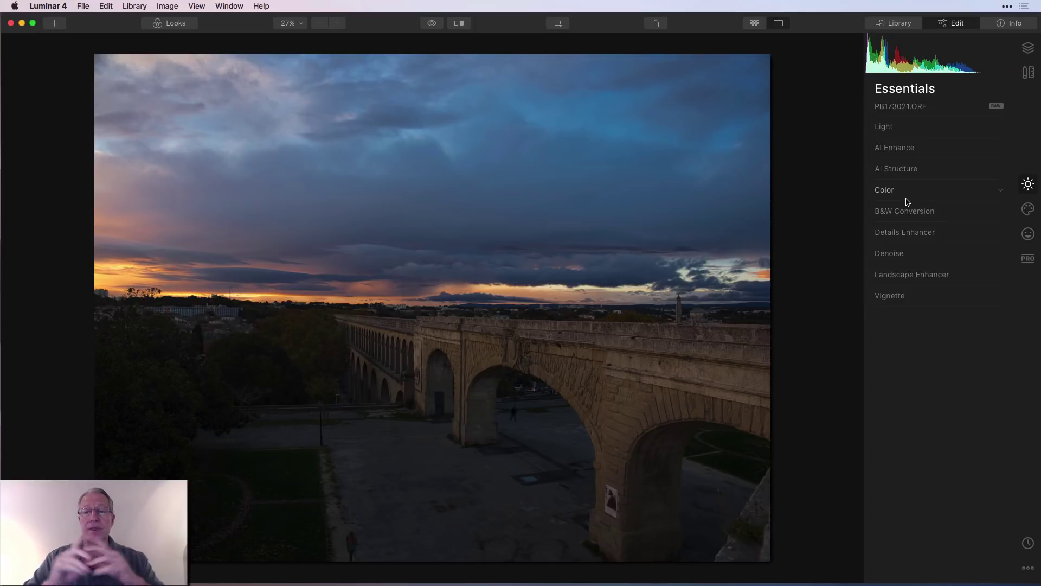
Set Light to Temperature 5373, Tint 16, Exposure 0.75, Smart Contrast 20, Highlights -11, Shadows 19.
left_click(904, 129)
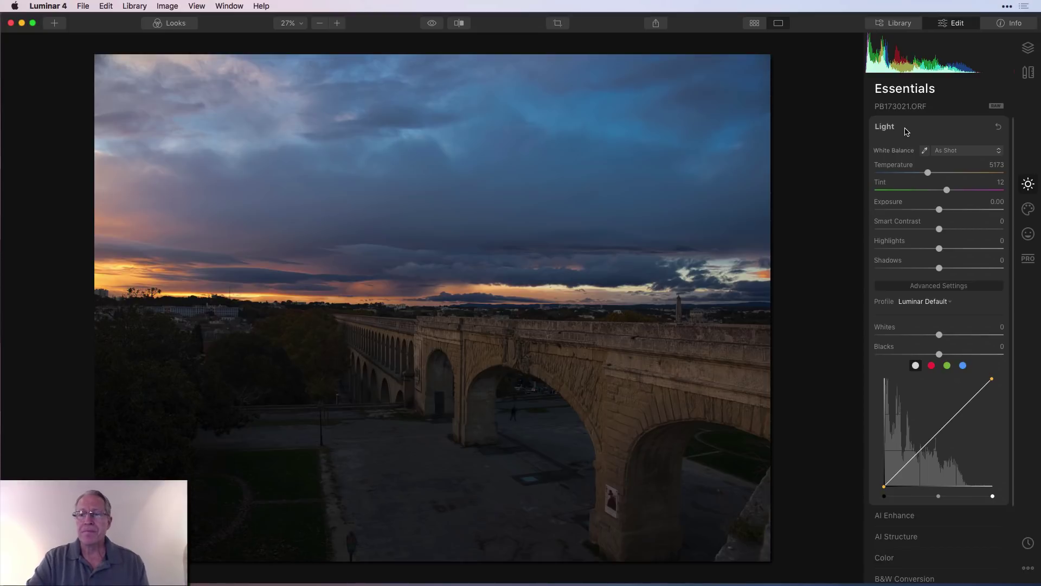
left_click(970, 151)
left_click(970, 151)
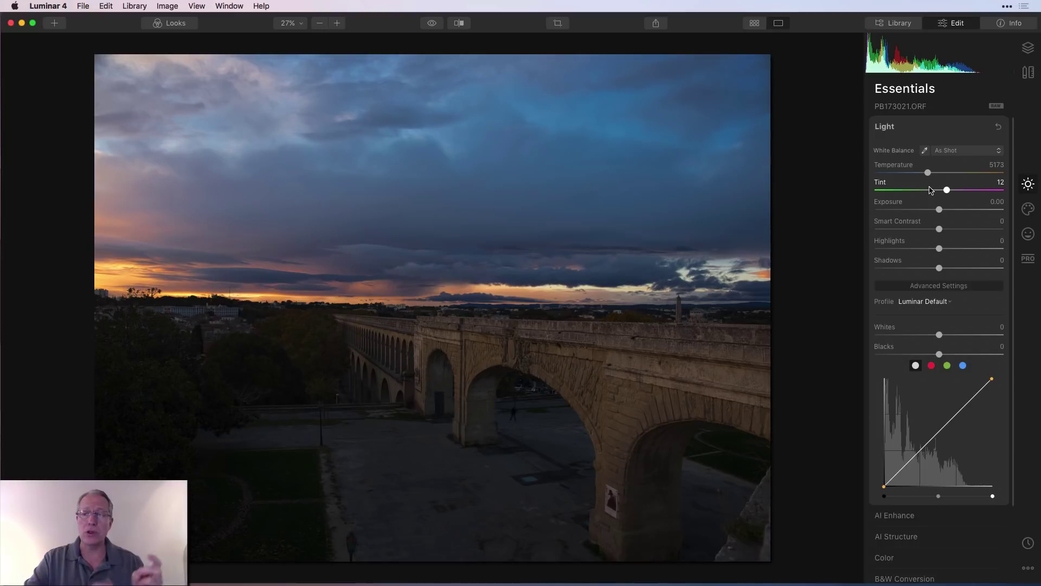
left_click_drag(928, 172, 948, 192)
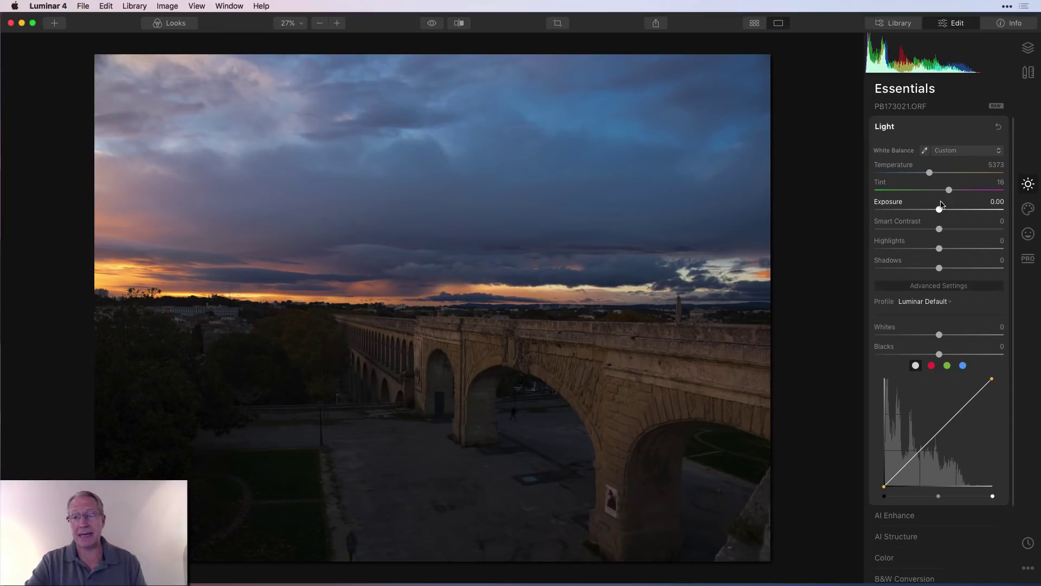
left_click_drag(941, 212, 955, 232)
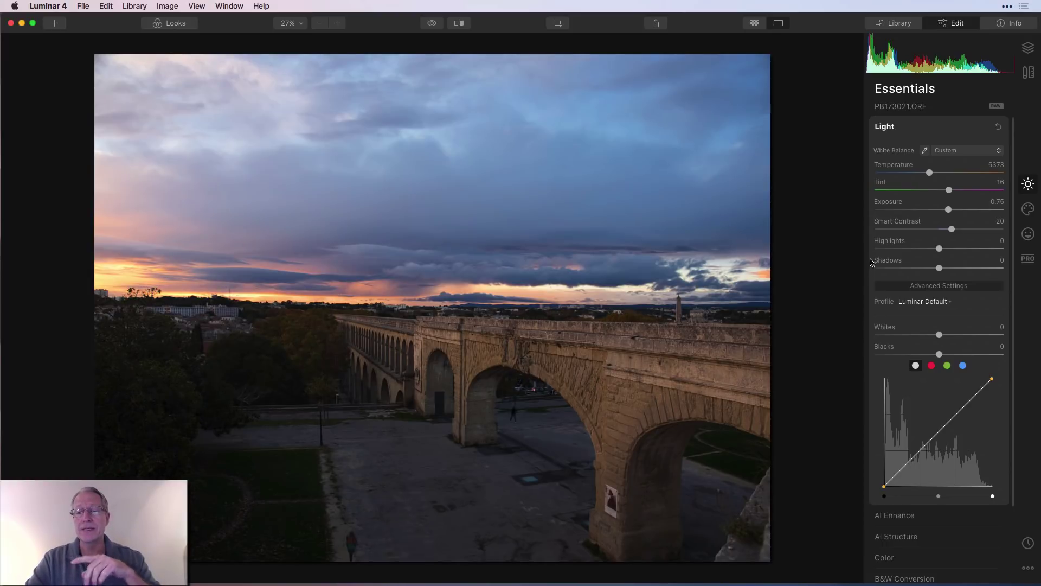
left_click_drag(939, 248, 952, 269)
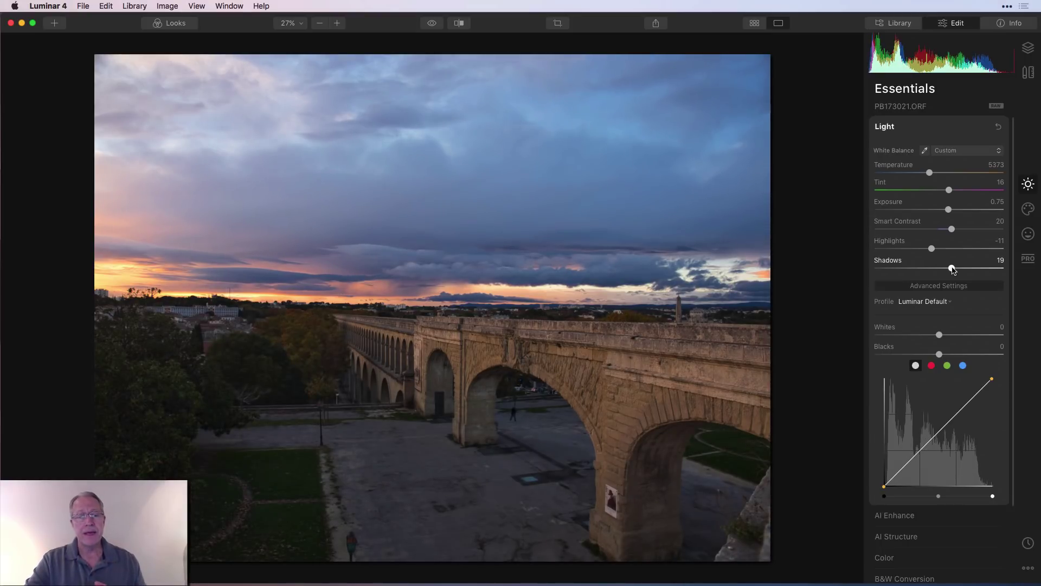
left_click(432, 24)
left_click(433, 26)
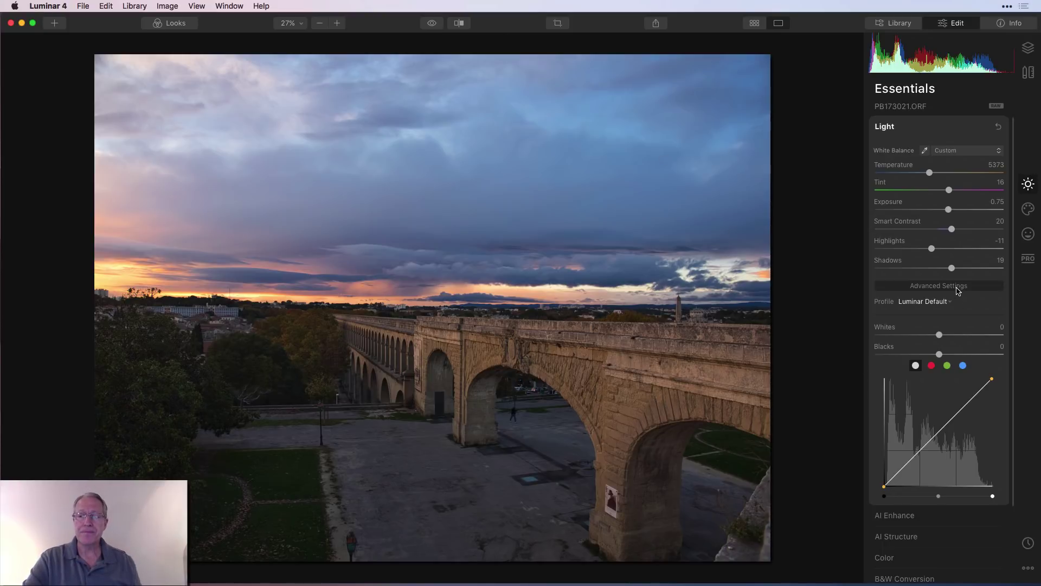
Keep Luminar Default as the Light profile, hide advanced settings, and compare with the original.
left_click(958, 289)
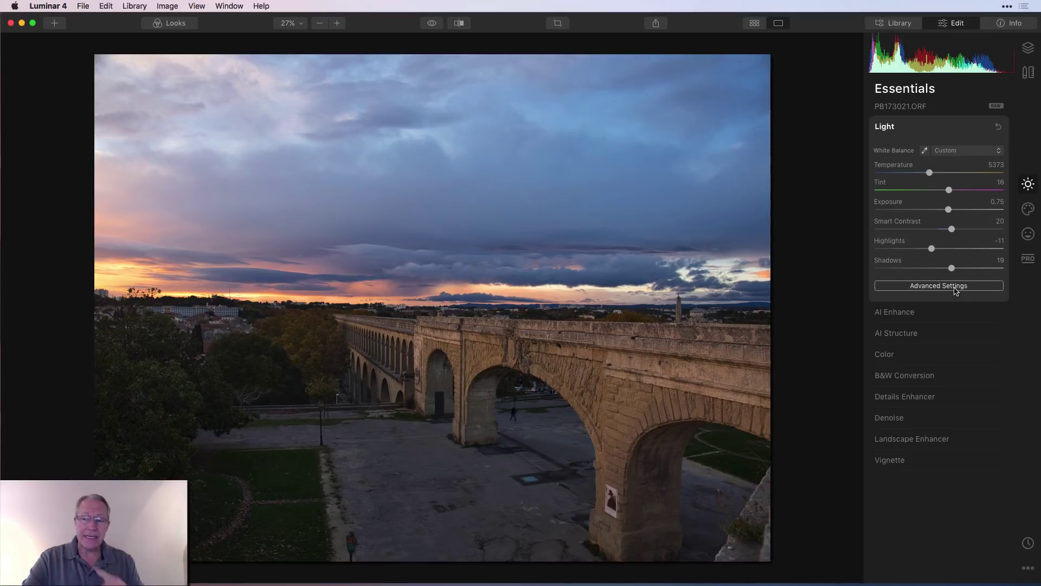
left_click(957, 290)
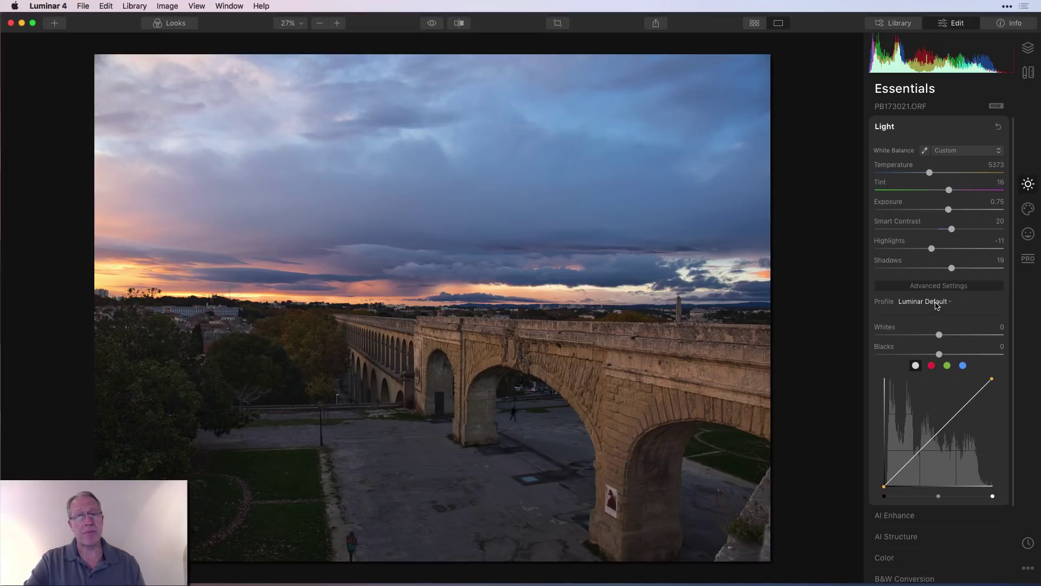
left_click(936, 305)
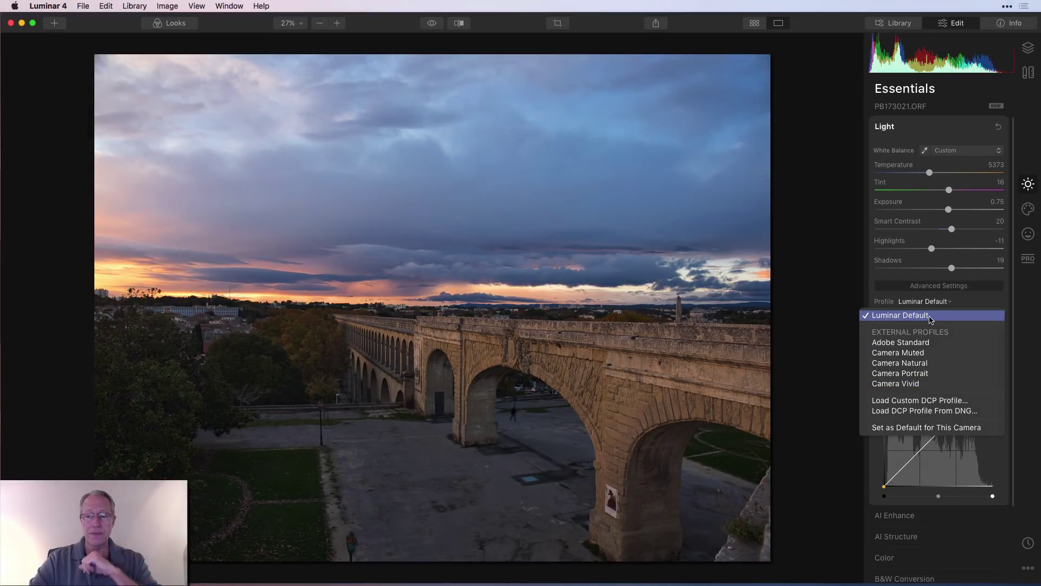
left_click(931, 316)
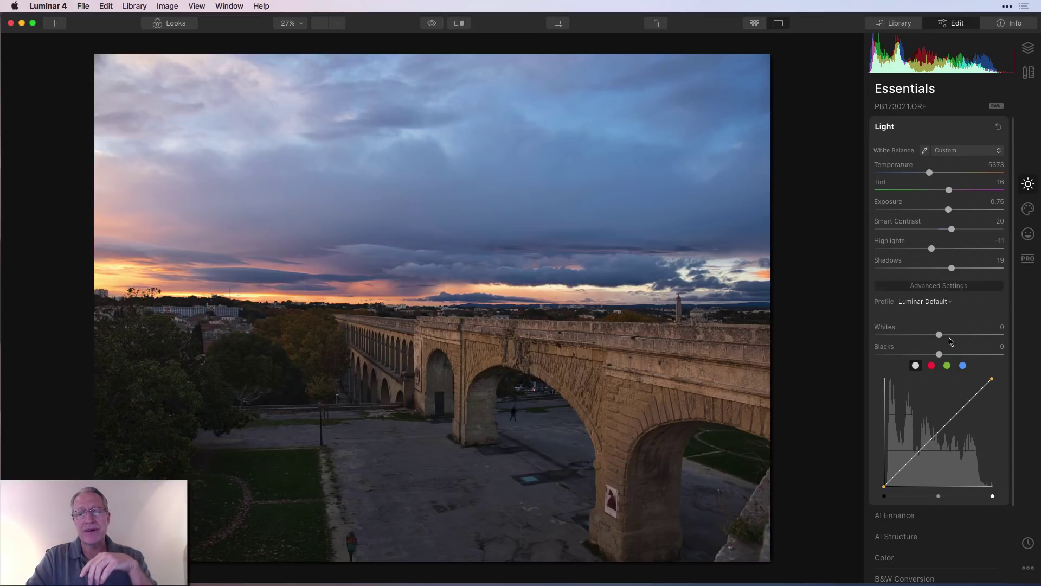
left_click(950, 287)
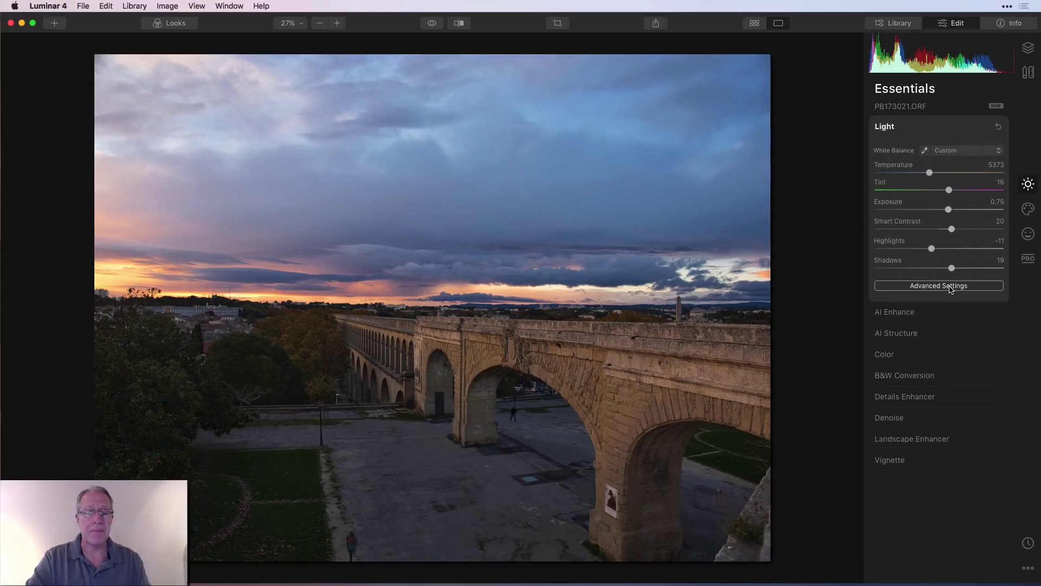
left_click(432, 23)
left_click(432, 24)
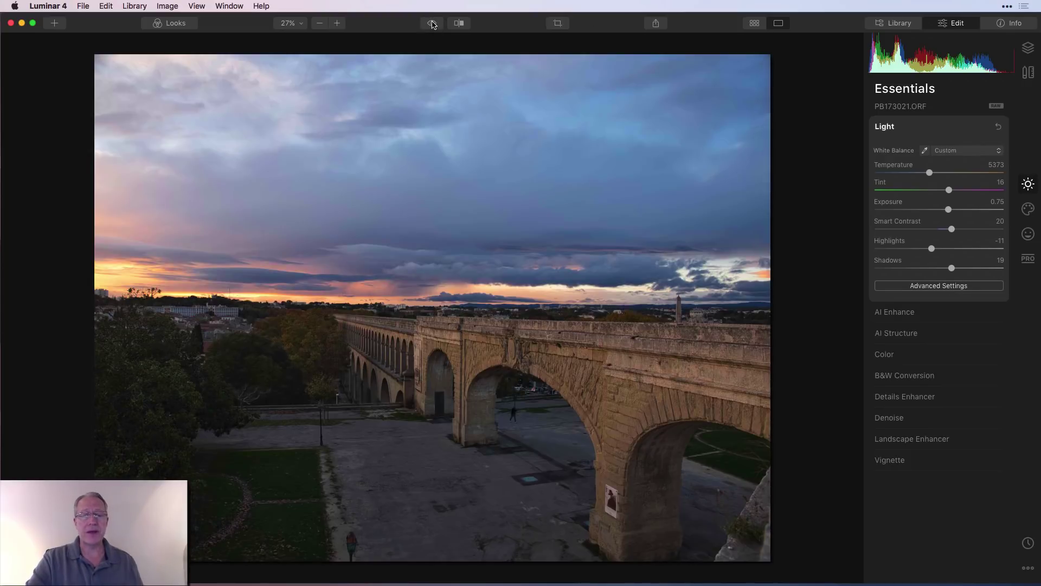
Reset Light, then try AI Accent up to 87 and Sky Enhancer, leaving both at 0.
left_click(997, 129)
left_click(941, 133)
left_click(927, 153)
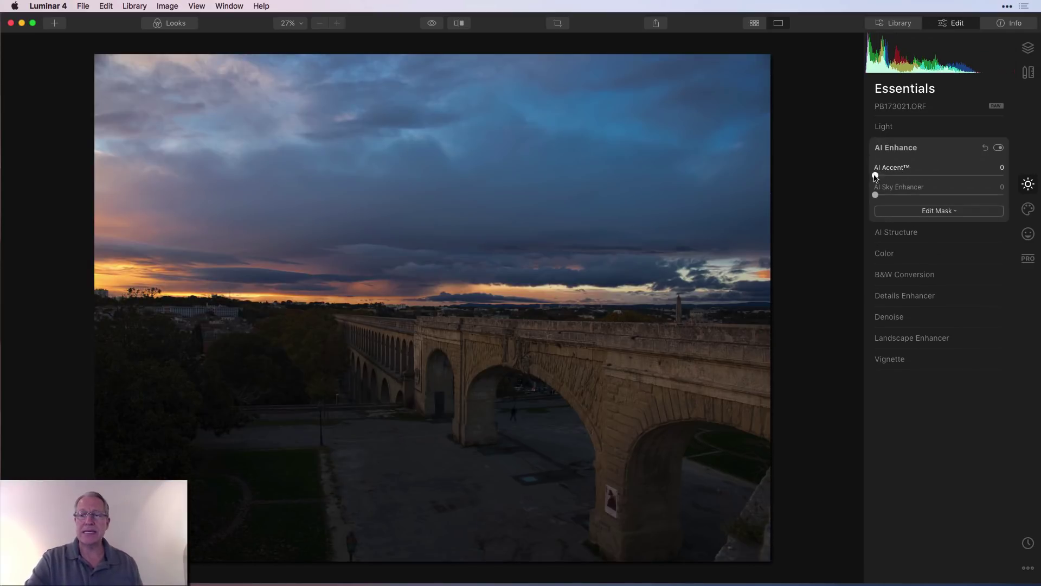
left_click_drag(876, 176, 961, 175)
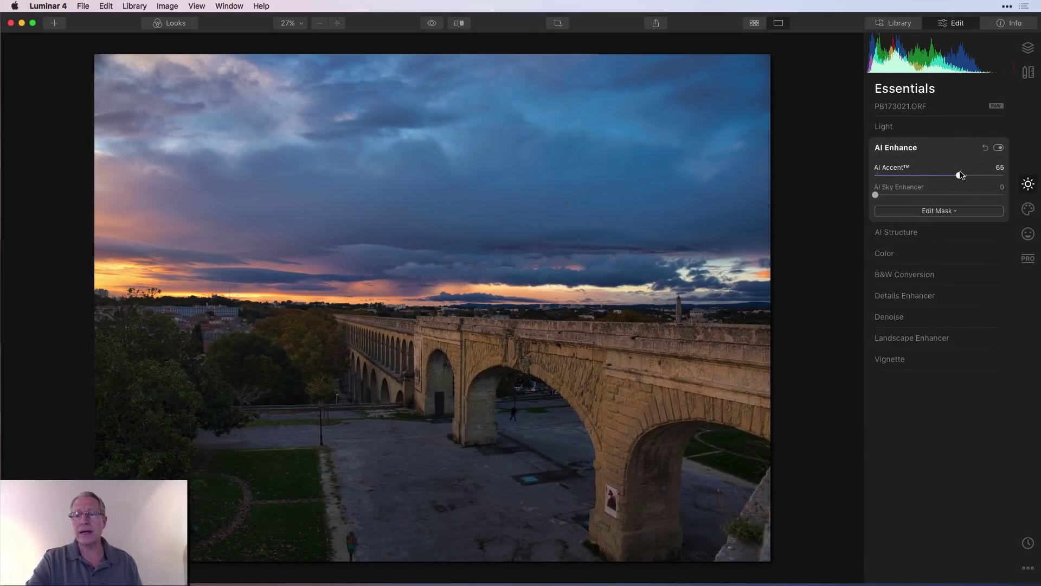
left_click_drag(962, 177, 989, 179)
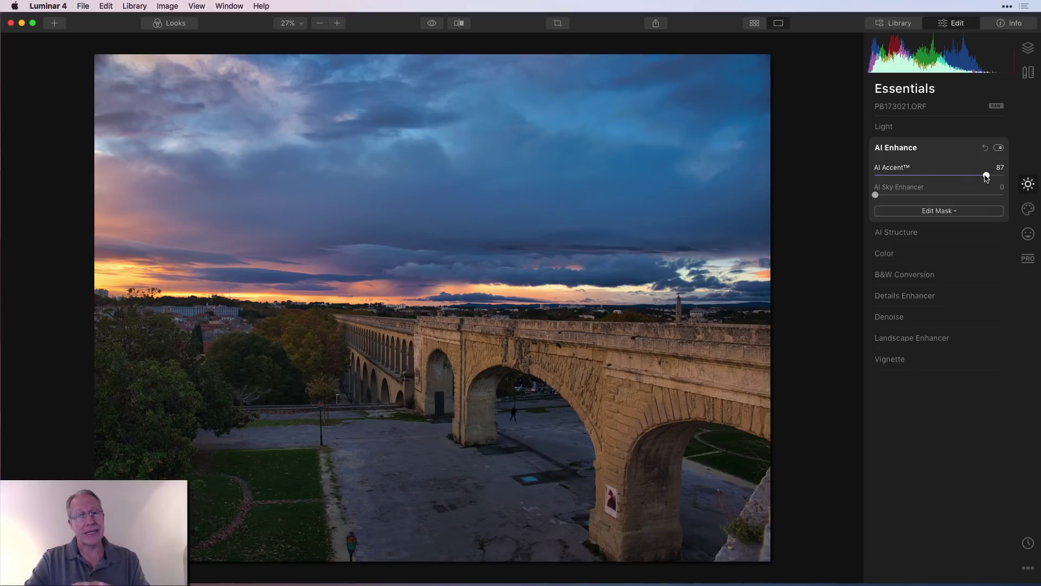
left_click_drag(986, 176, 842, 182)
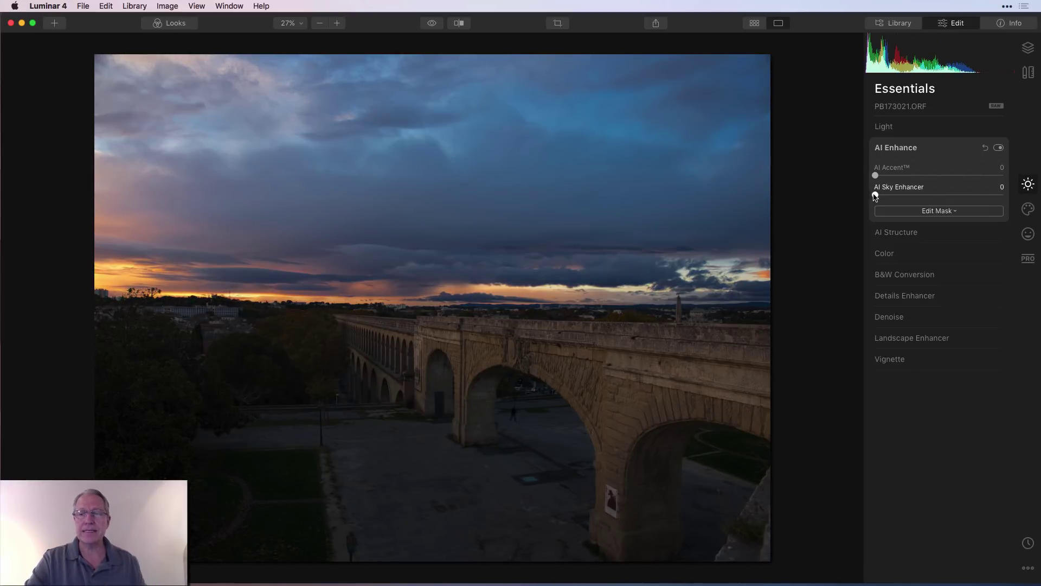
left_click_drag(876, 196, 839, 206)
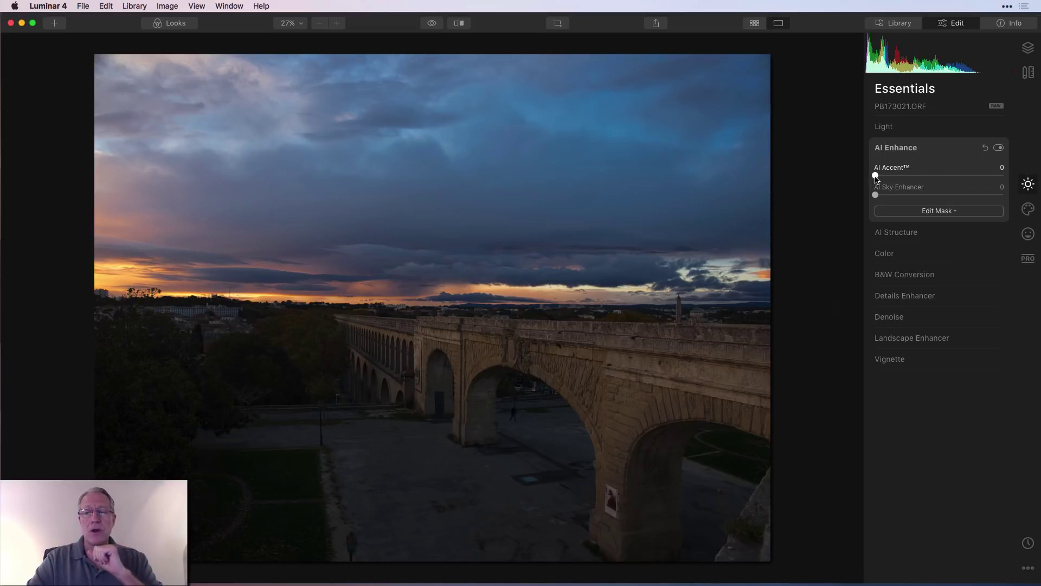
left_click_drag(876, 175, 935, 177)
double_click(934, 175)
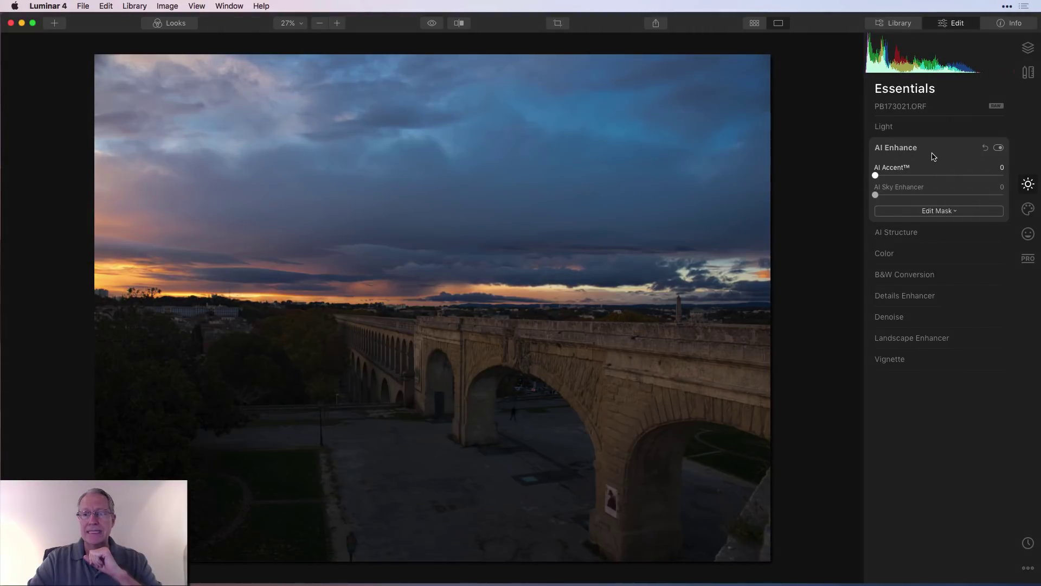
Test AI Structure Amount and Boost against the original, then settle Amount at -56.
left_click(923, 169)
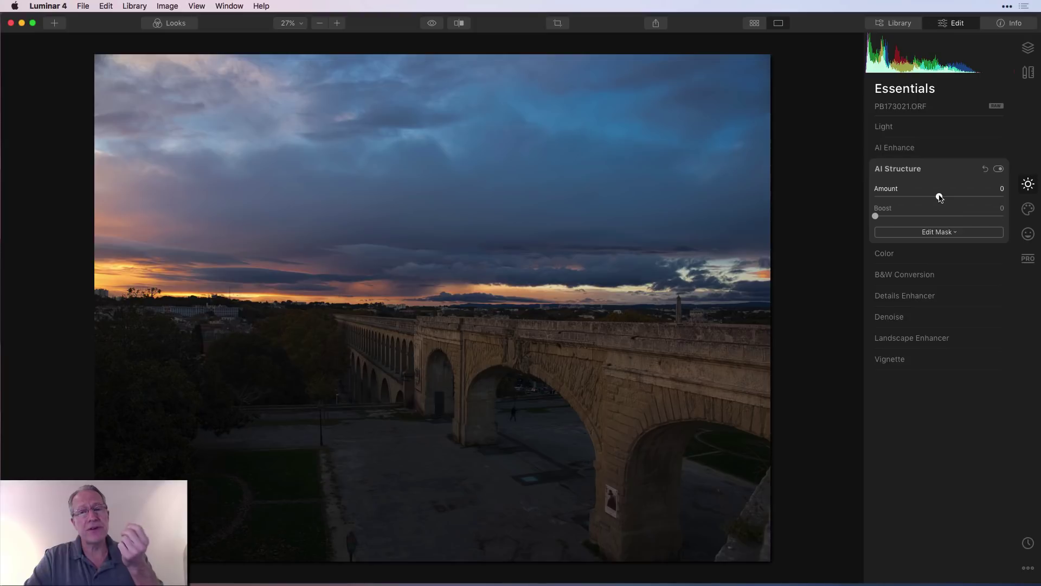
left_click_drag(940, 197, 970, 198)
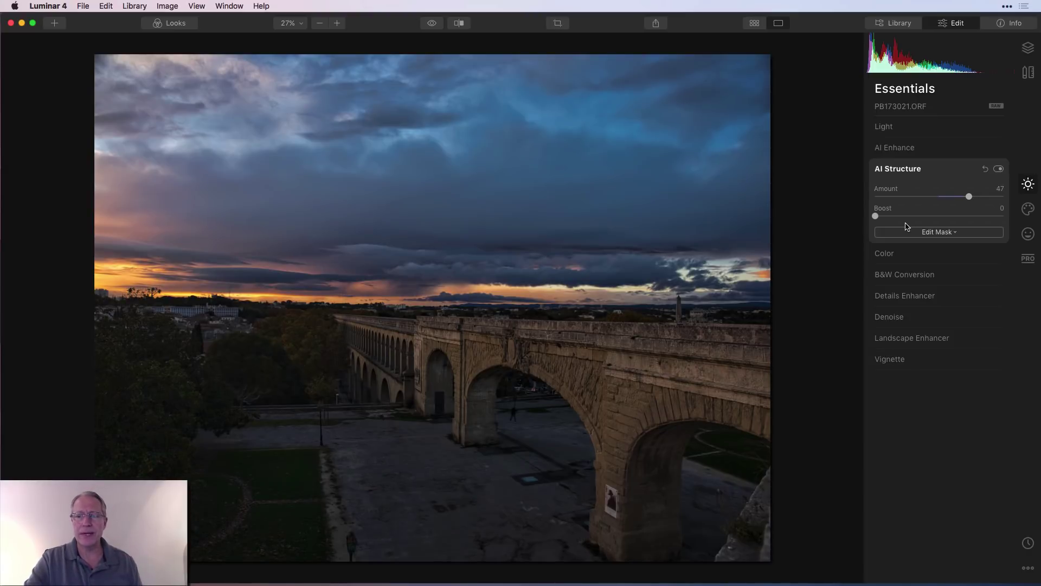
mouse_move(876, 216)
left_mouse_down()
mouse_move(892, 216)
mouse_move(875, 217)
left_mouse_up()
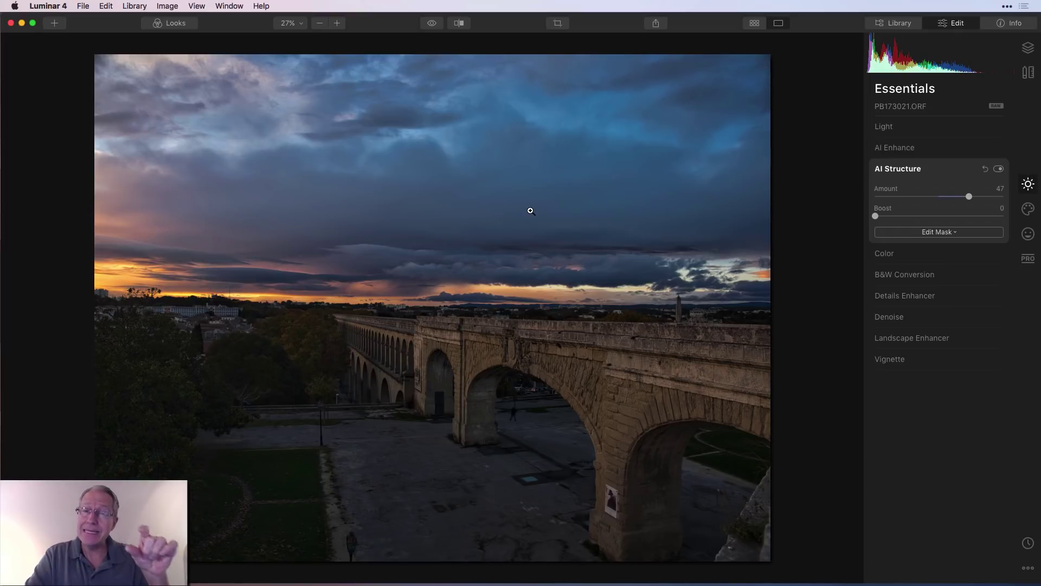
left_click(433, 26)
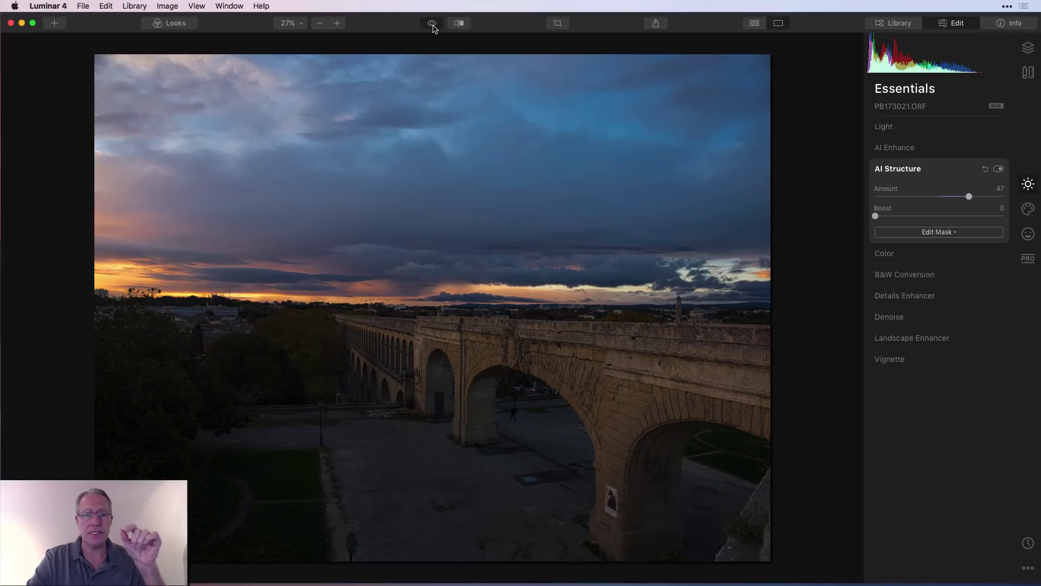
left_click(433, 27)
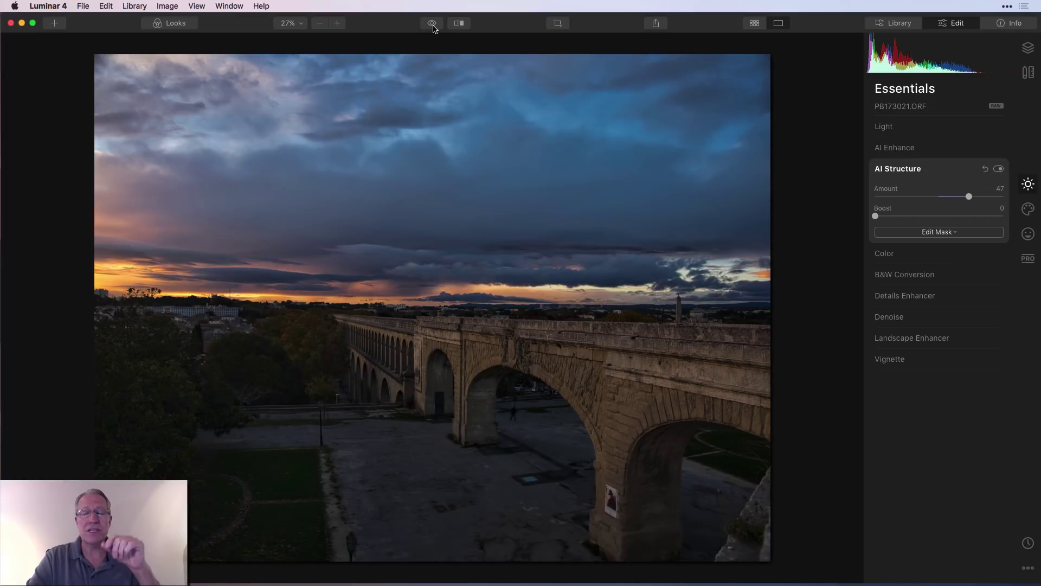
left_click(433, 27)
left_click(433, 27)
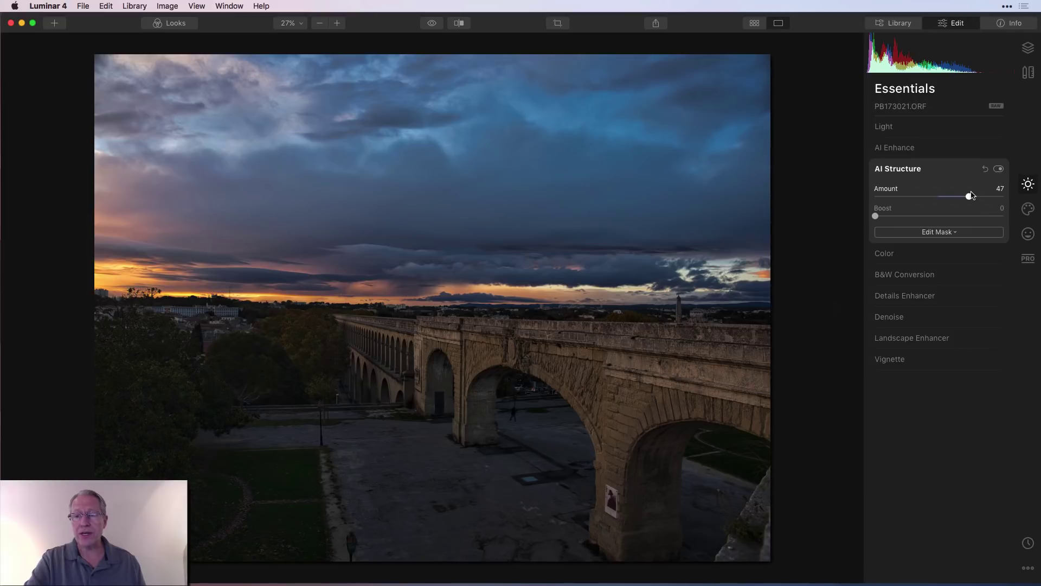
left_click_drag(969, 196, 904, 199)
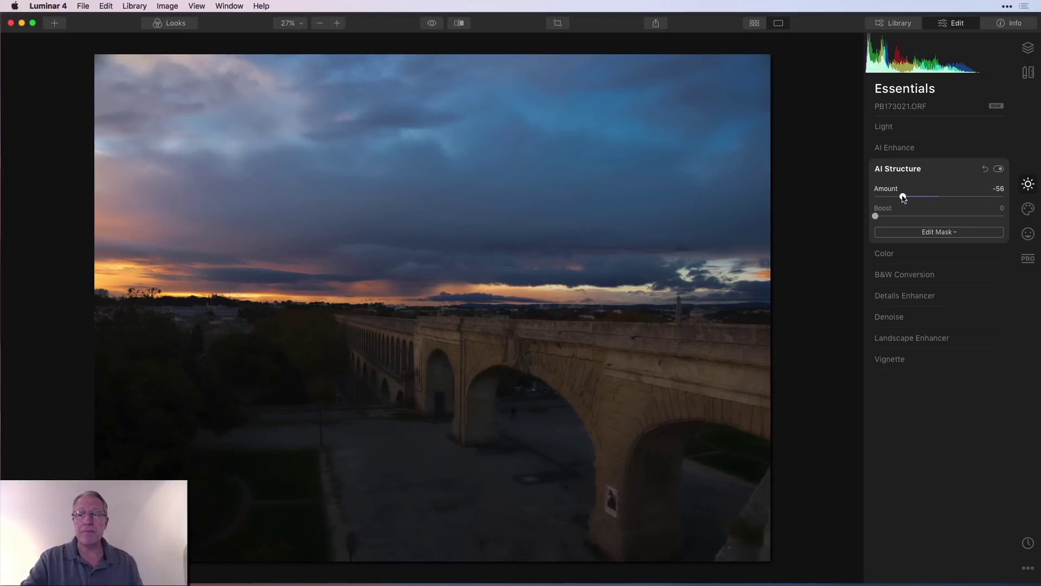
Add a gradient mask across the horizon to AI Structure and confirm it with Done.
left_click(931, 233)
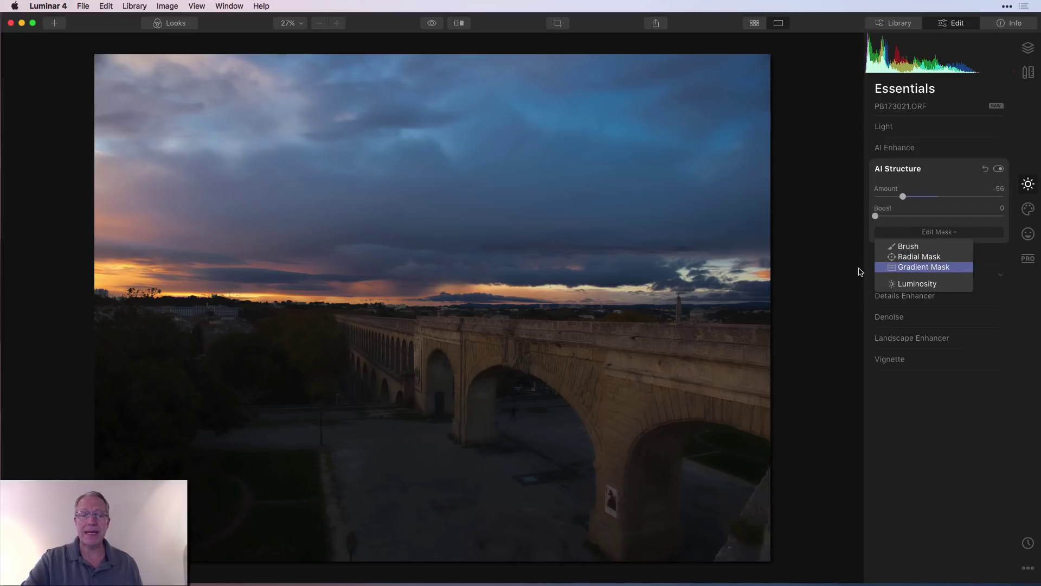
left_click(931, 269)
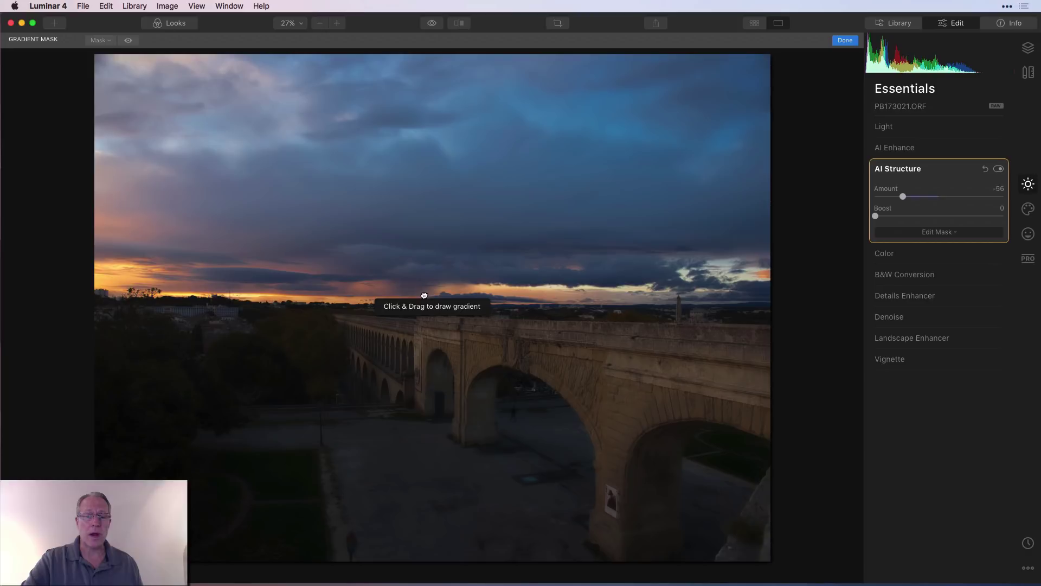
left_click_drag(424, 298, 423, 310)
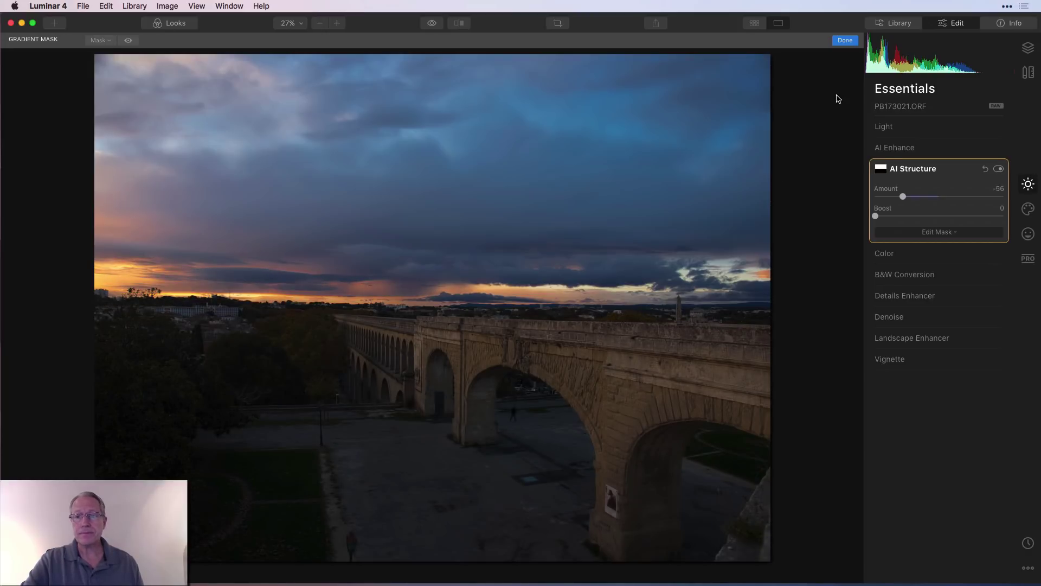
left_click(844, 41)
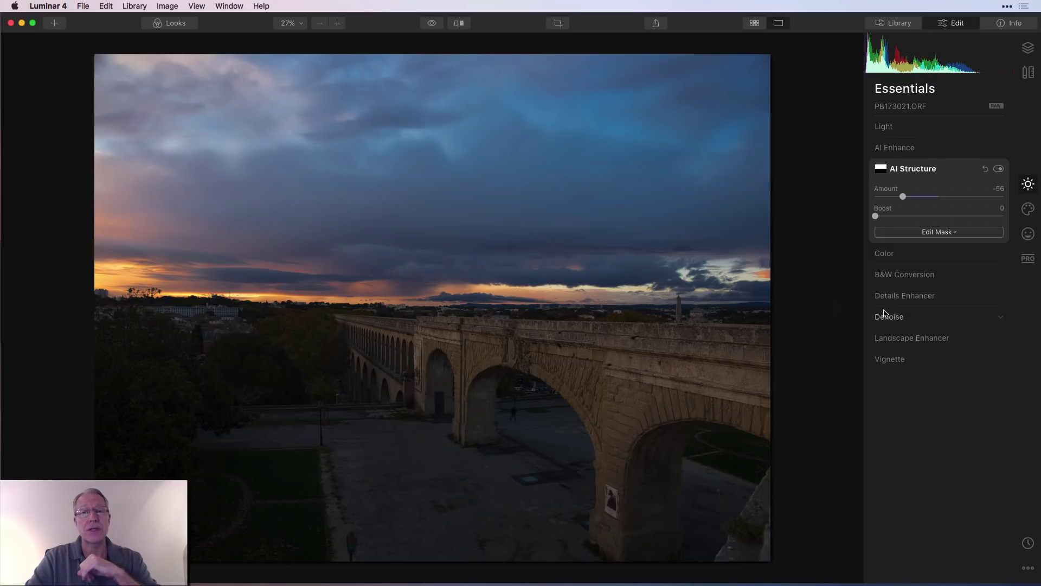
Try Color Saturation and Vibrance, return both to 0, and reveal the per-colour advanced settings.
left_click(884, 253)
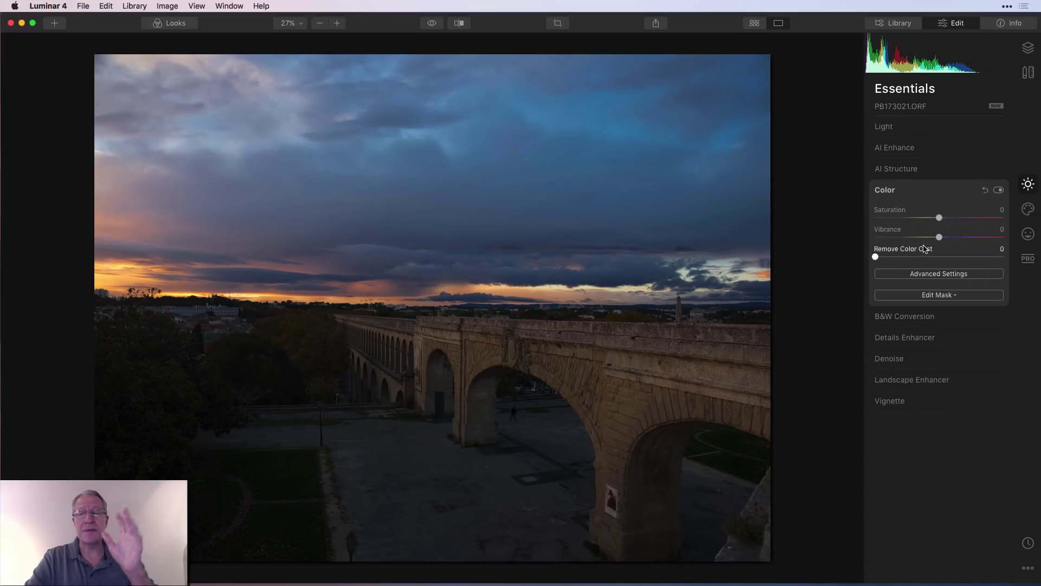
left_click_drag(939, 217, 952, 238)
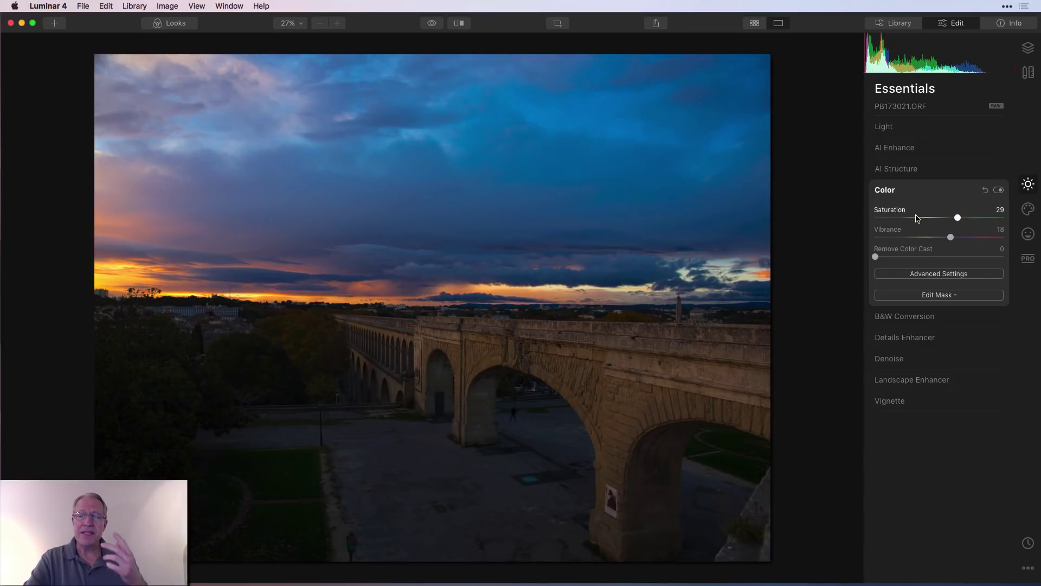
left_click(985, 190)
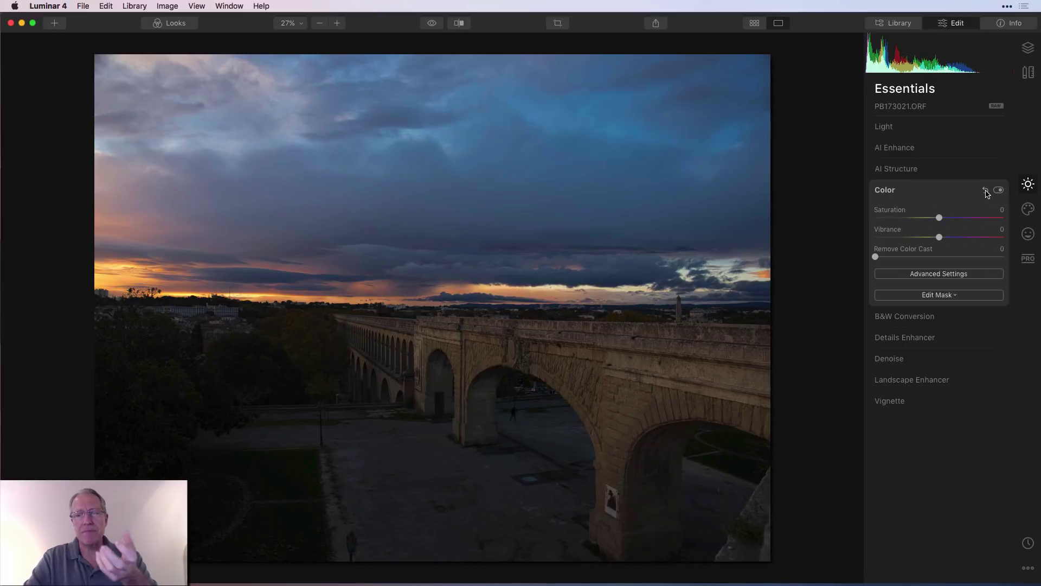
left_click_drag(940, 237, 964, 238)
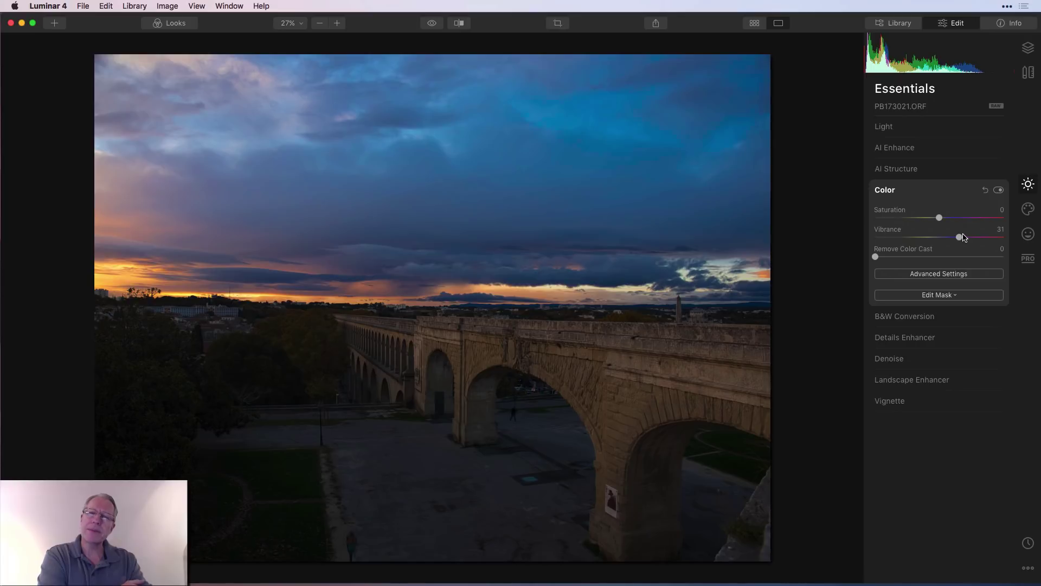
double_click(892, 232)
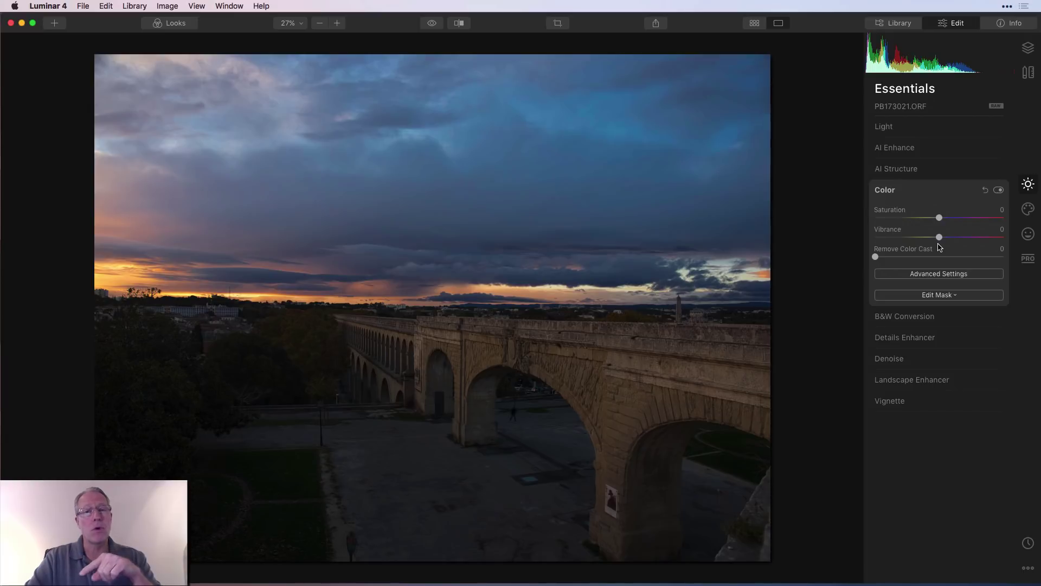
left_click(942, 275)
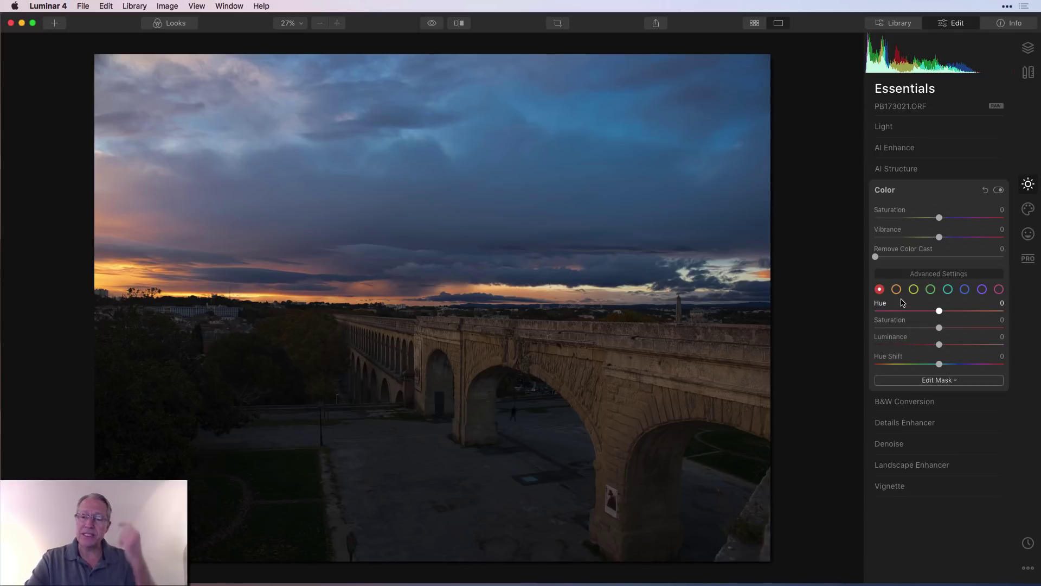
Experiment with blue and orange per-colour saturation and push blue luminance to 100.
left_click(965, 290)
left_click_drag(940, 328, 1006, 327)
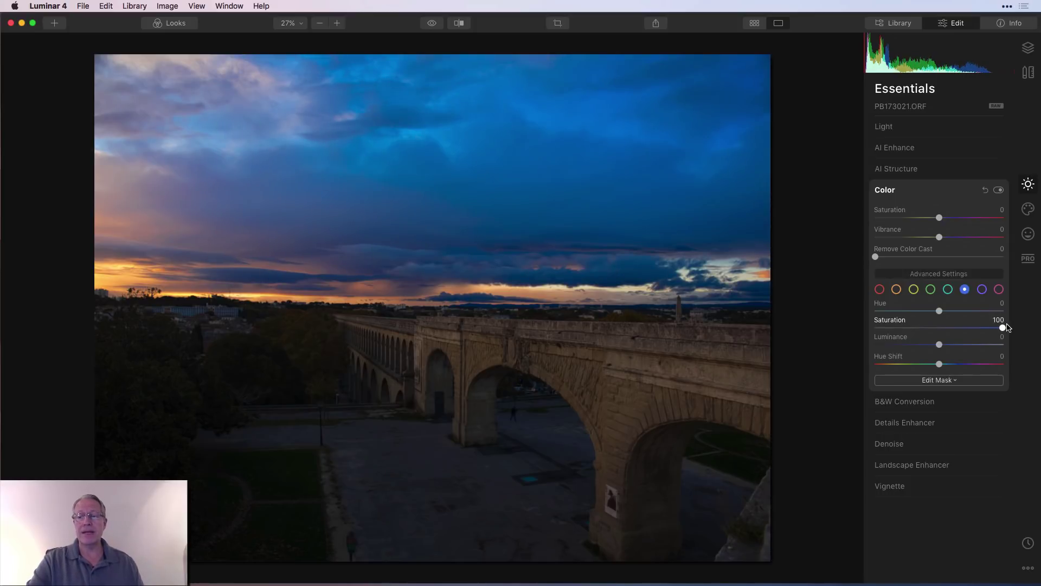
double_click(893, 322)
left_click(896, 289)
left_click_drag(939, 328, 972, 328)
left_click(914, 289)
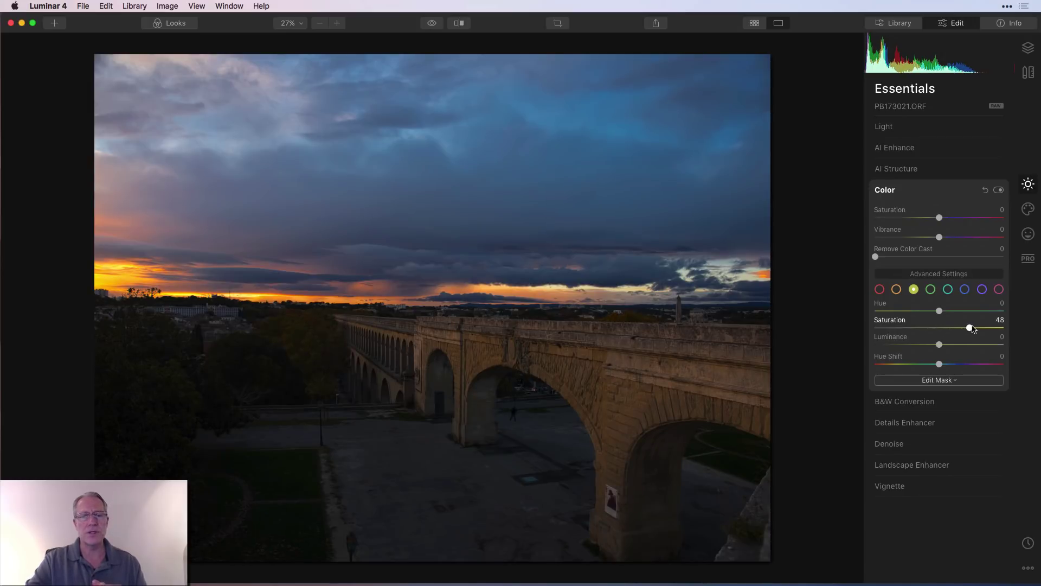
left_click(965, 289)
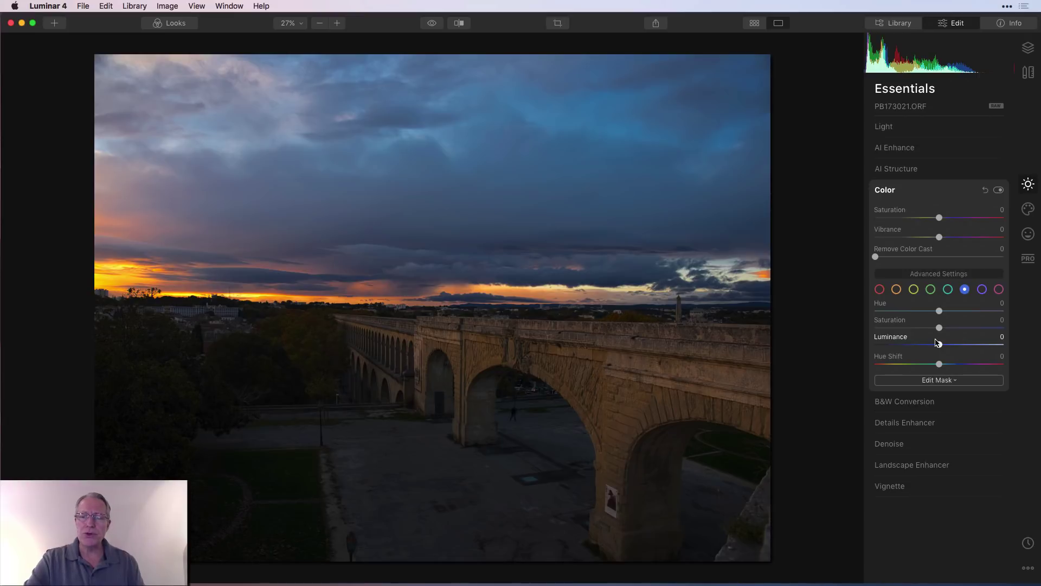
left_click_drag(939, 345, 1001, 340)
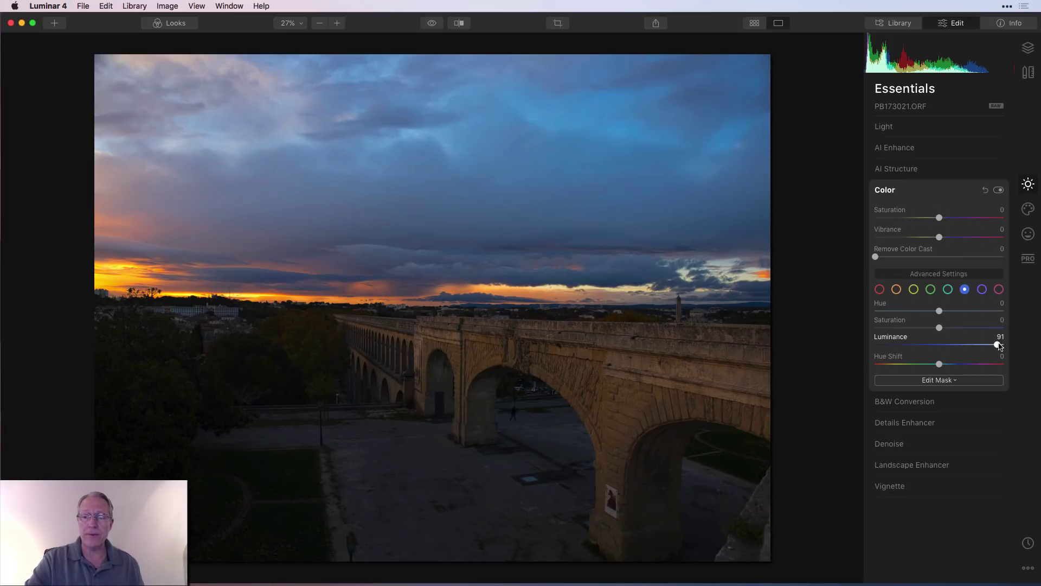
left_click_drag(1000, 344, 1006, 345)
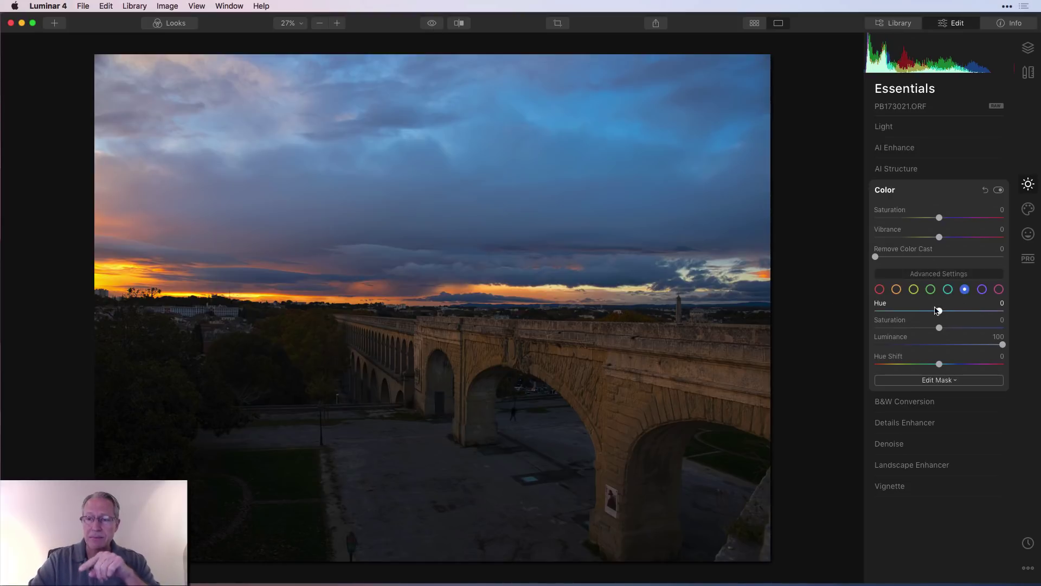
Compare with the original, then reset all Color adjustments and hide advanced settings.
left_click(896, 290)
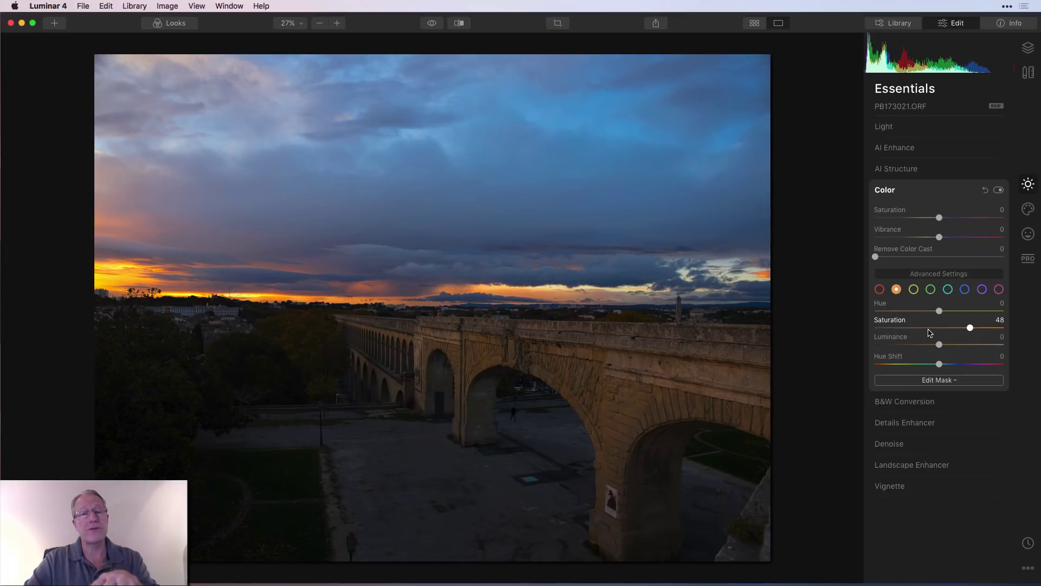
left_click(433, 26)
left_click(433, 26)
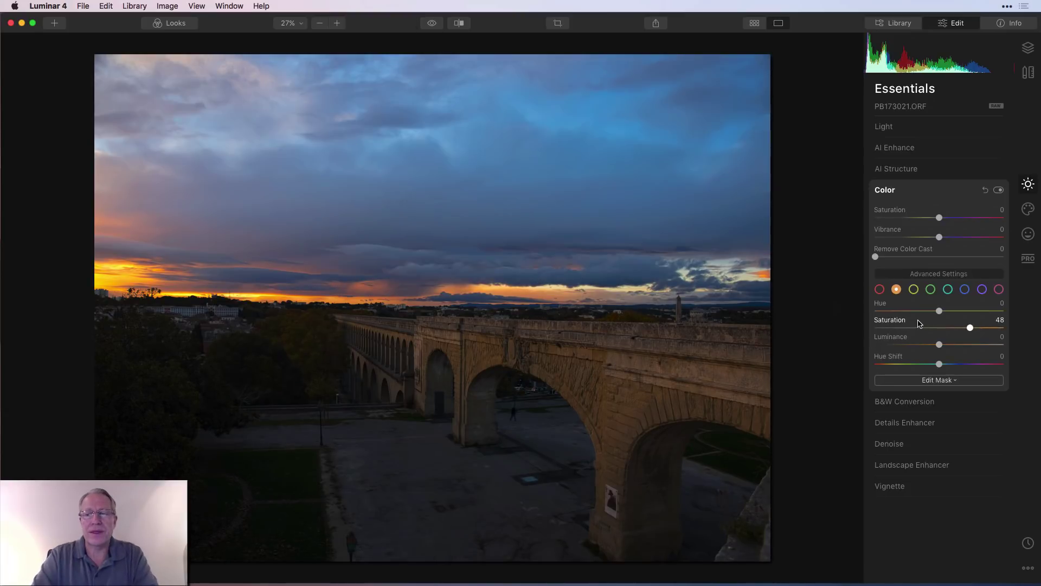
left_click(985, 191)
left_click(955, 274)
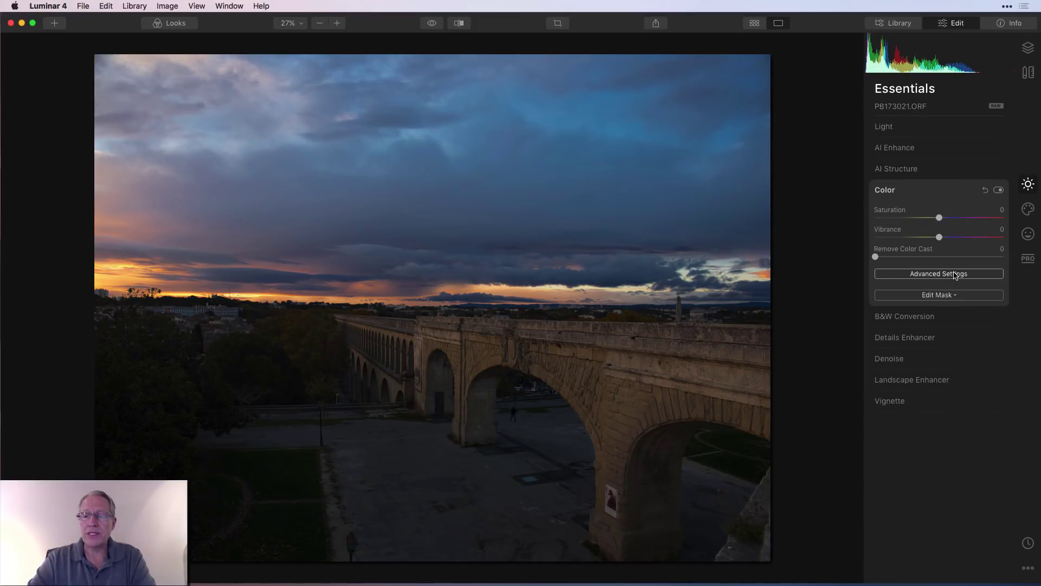
Convert the photo to B&W, test the Blue luminance slider, and reset it to 0.
left_click(943, 318)
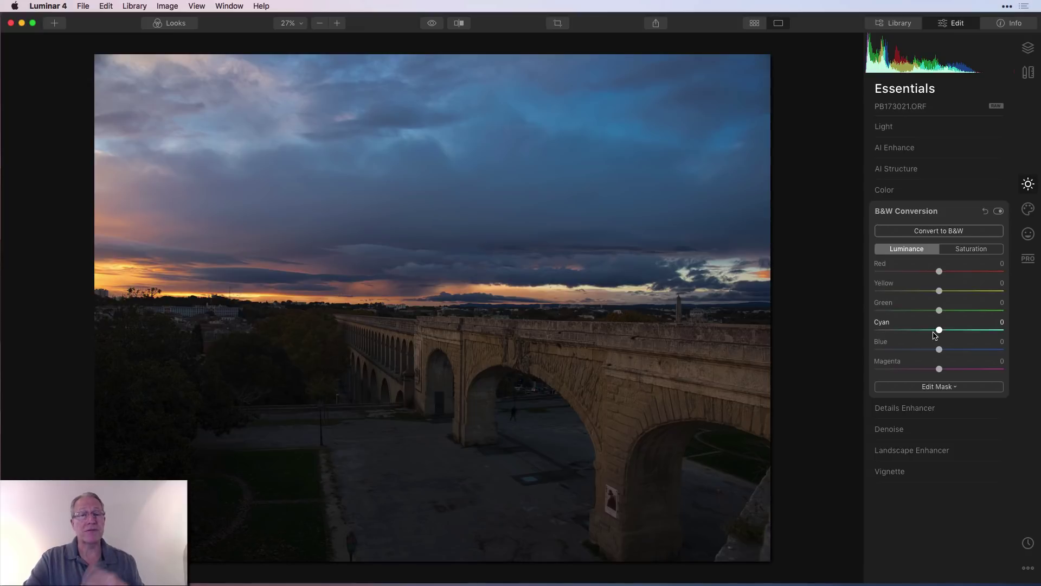
left_click(955, 231)
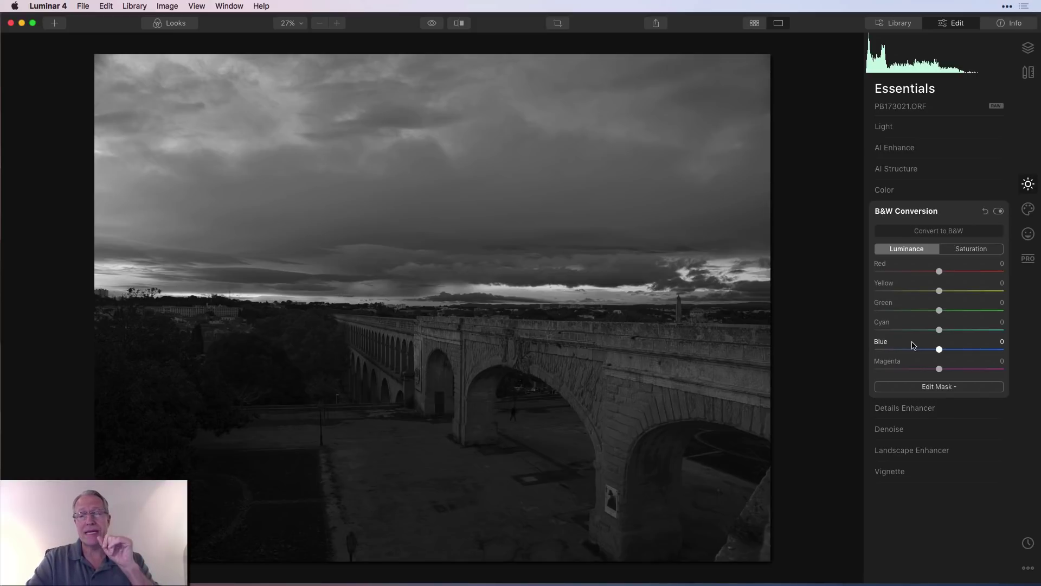
left_click(943, 231)
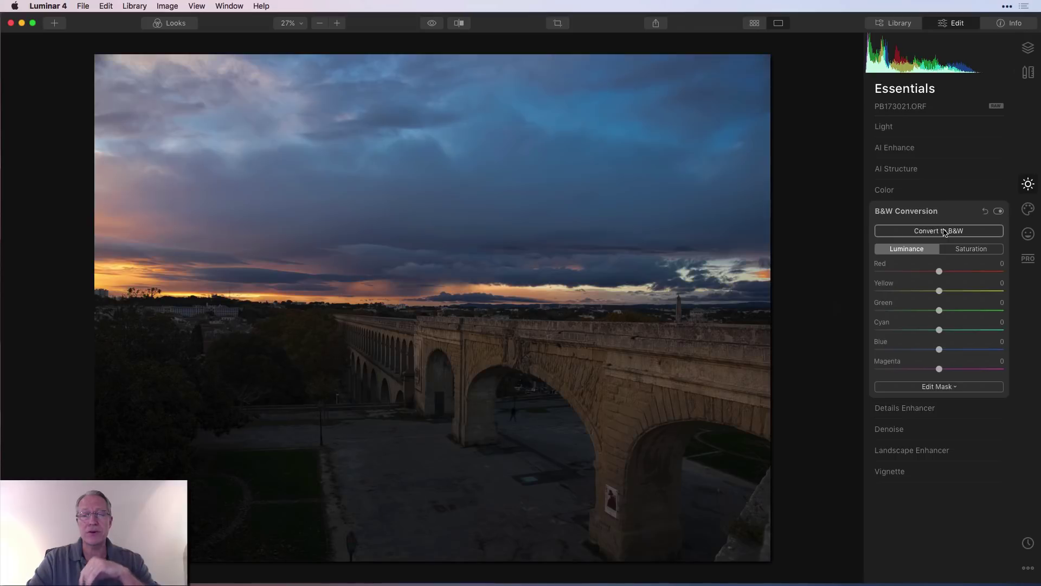
left_click(944, 233)
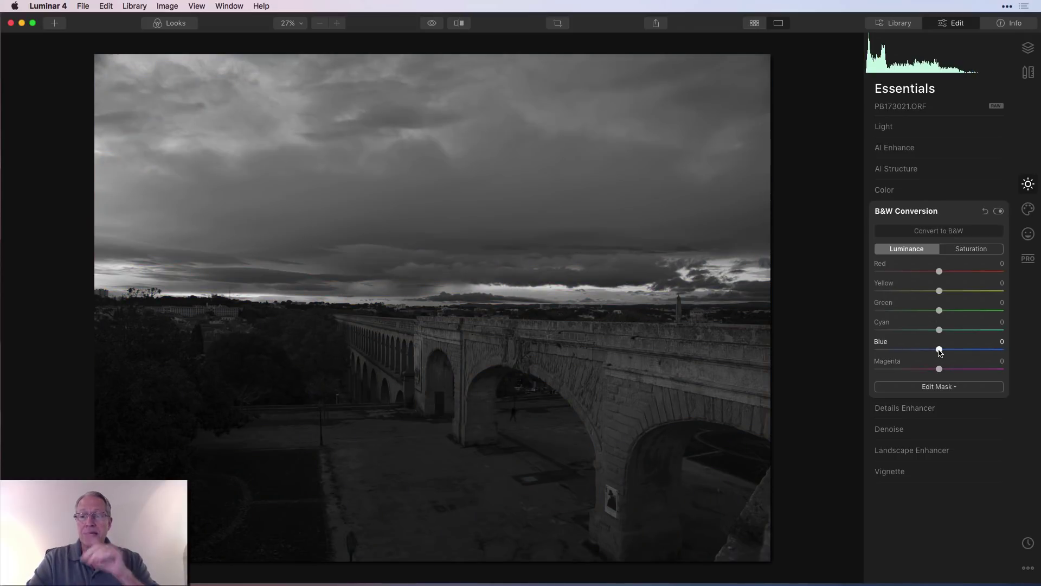
left_click_drag(939, 351, 1006, 348)
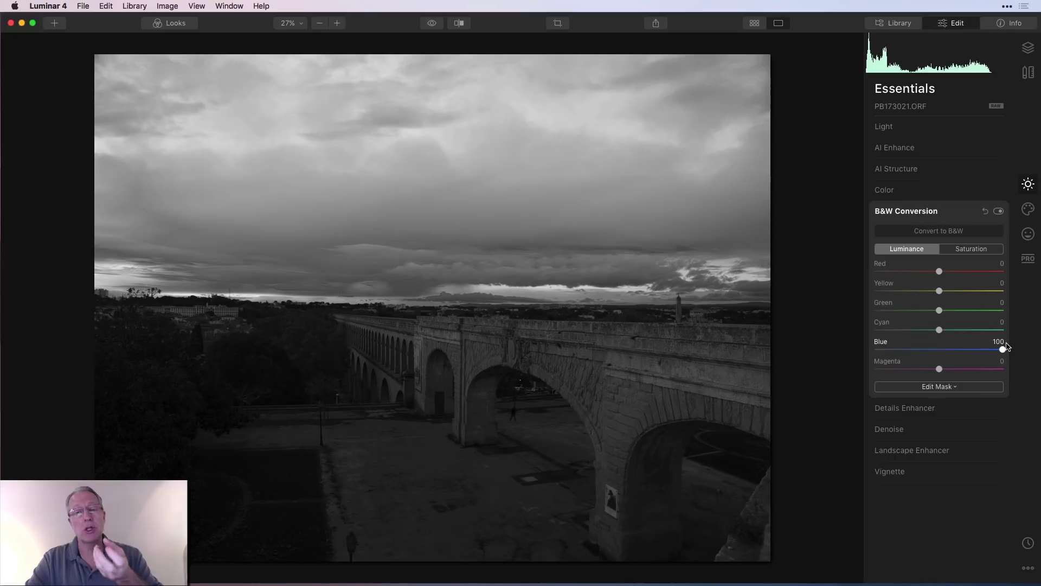
left_click_drag(1007, 347, 867, 350)
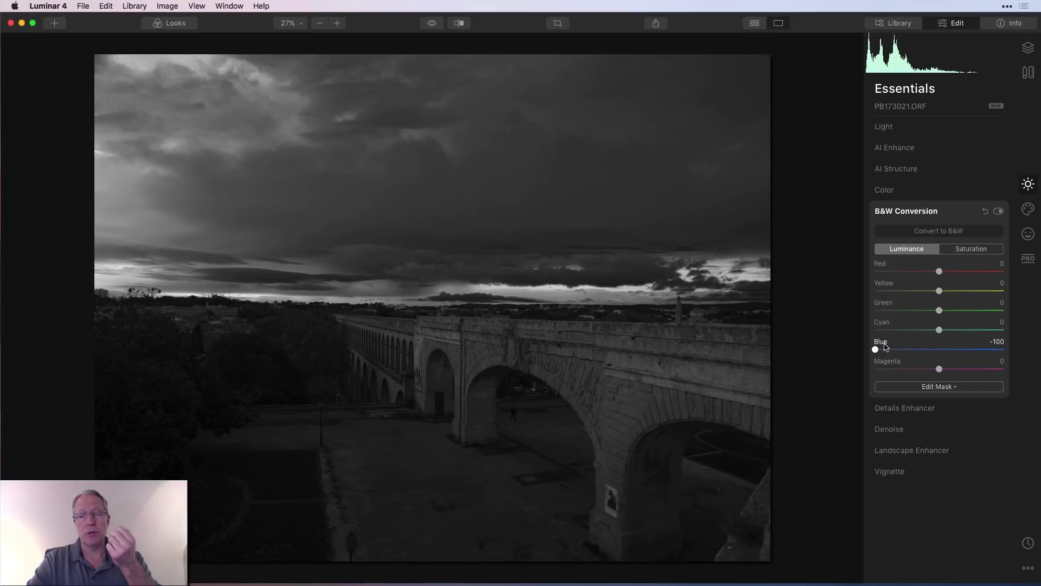
double_click(882, 344)
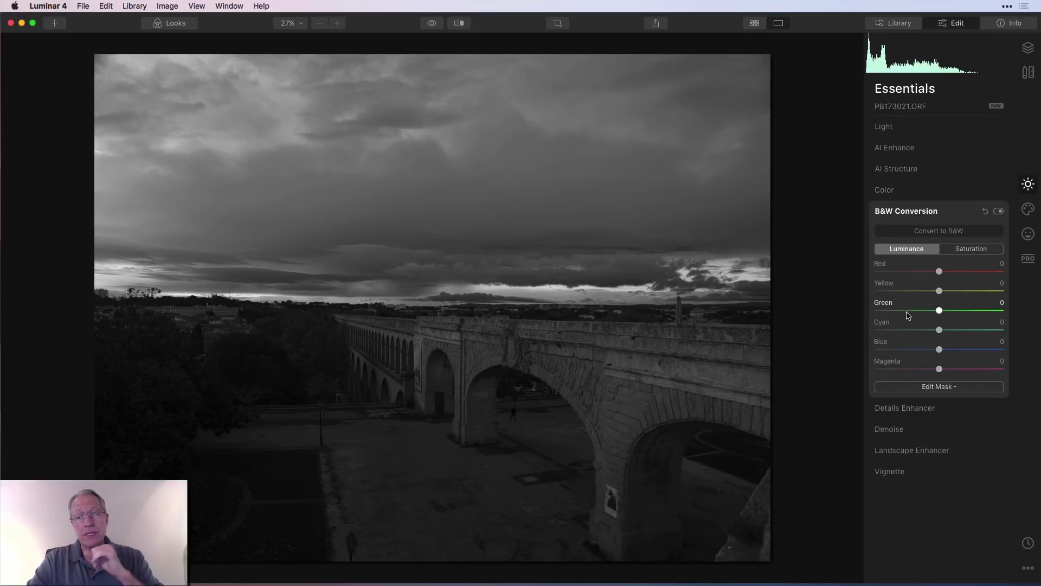
Test Blue, Yellow and Red saturation in B&W Conversion, then reset the whole tool.
left_click(974, 250)
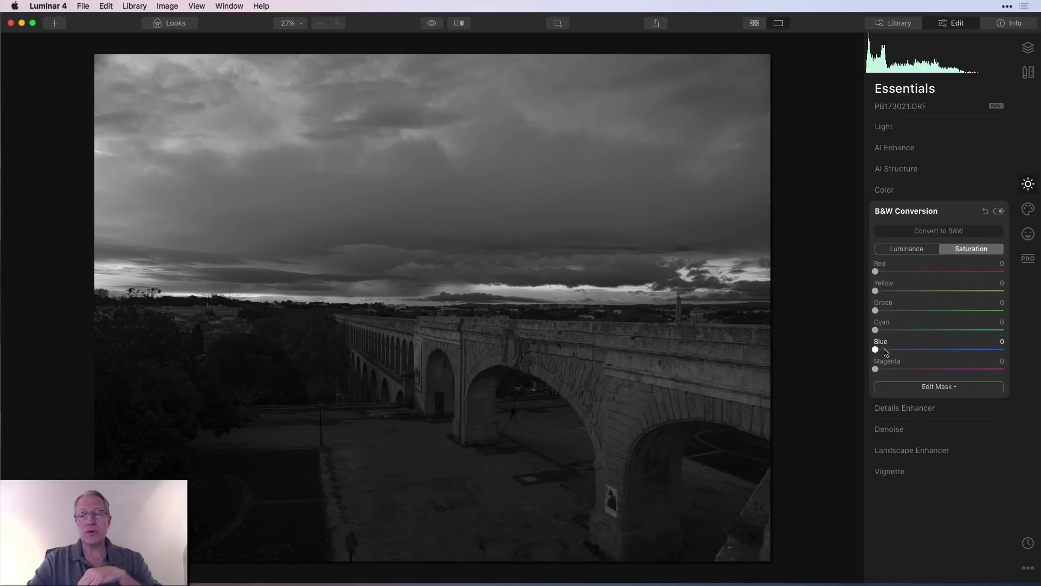
left_click_drag(876, 349, 943, 353)
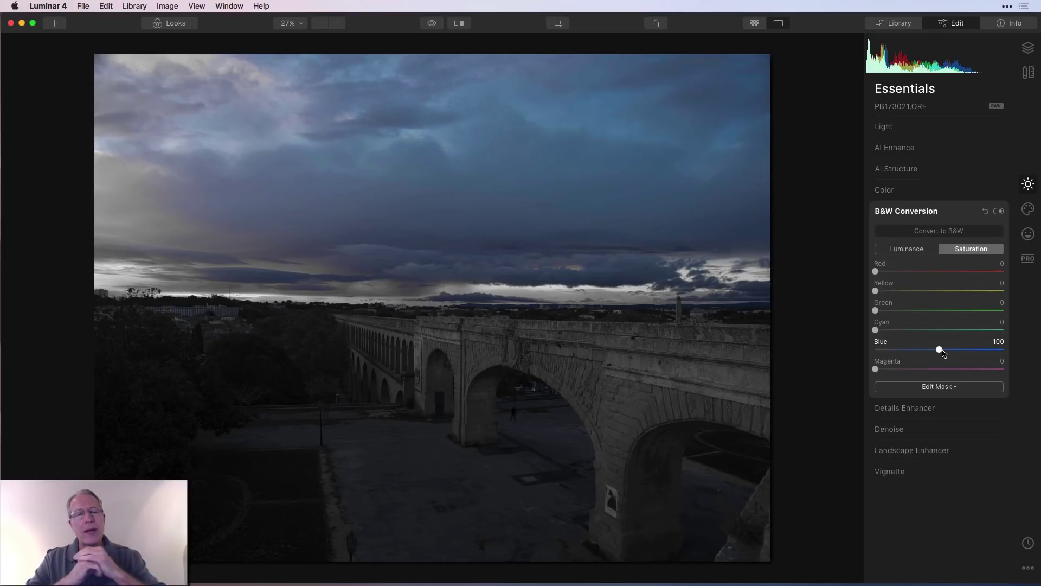
left_click_drag(942, 353, 850, 351)
left_click_drag(879, 294, 931, 291)
left_click_drag(876, 271, 948, 275)
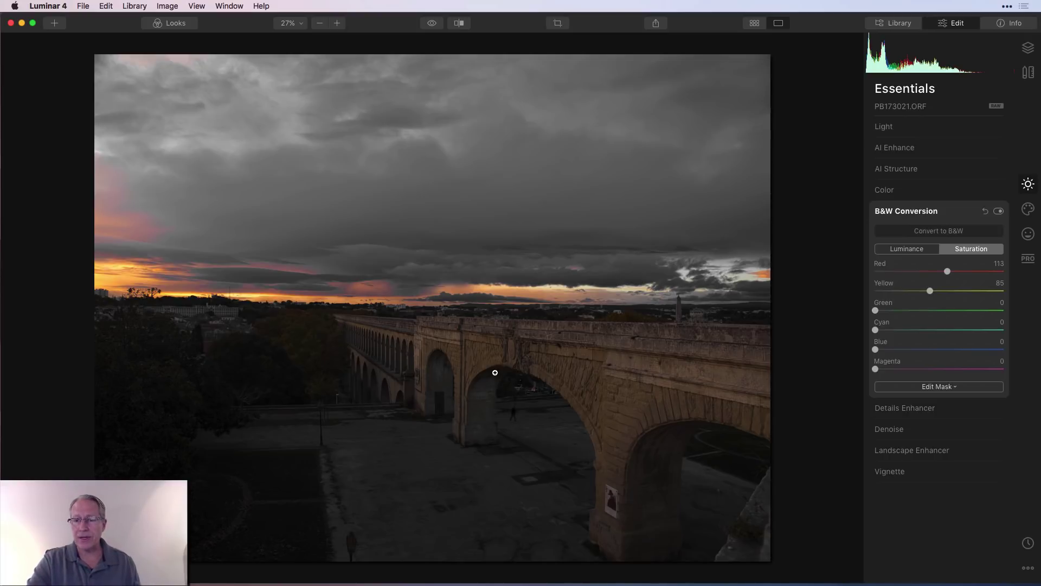
left_click_drag(875, 350, 928, 349)
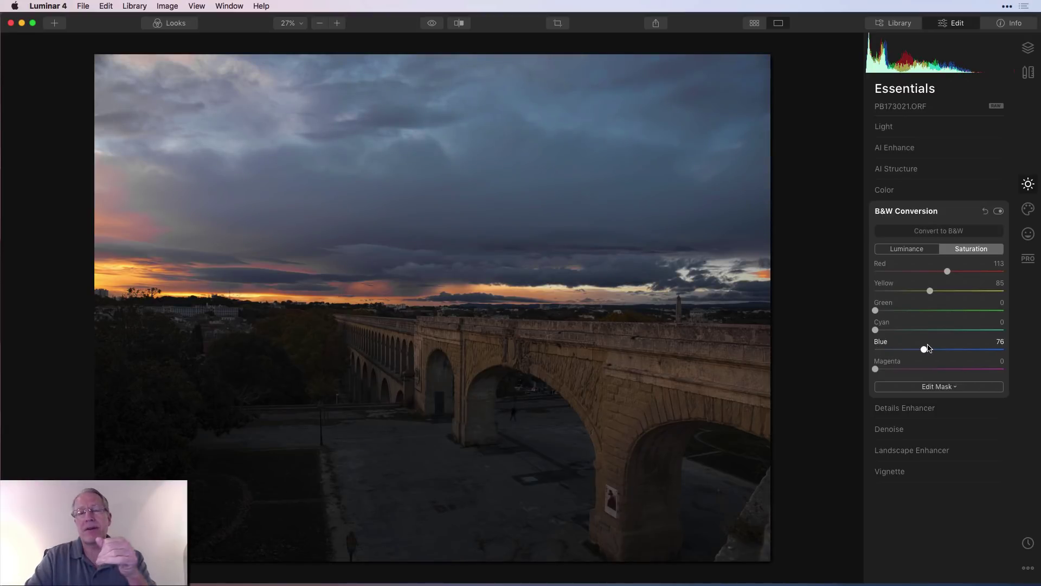
left_click(985, 211)
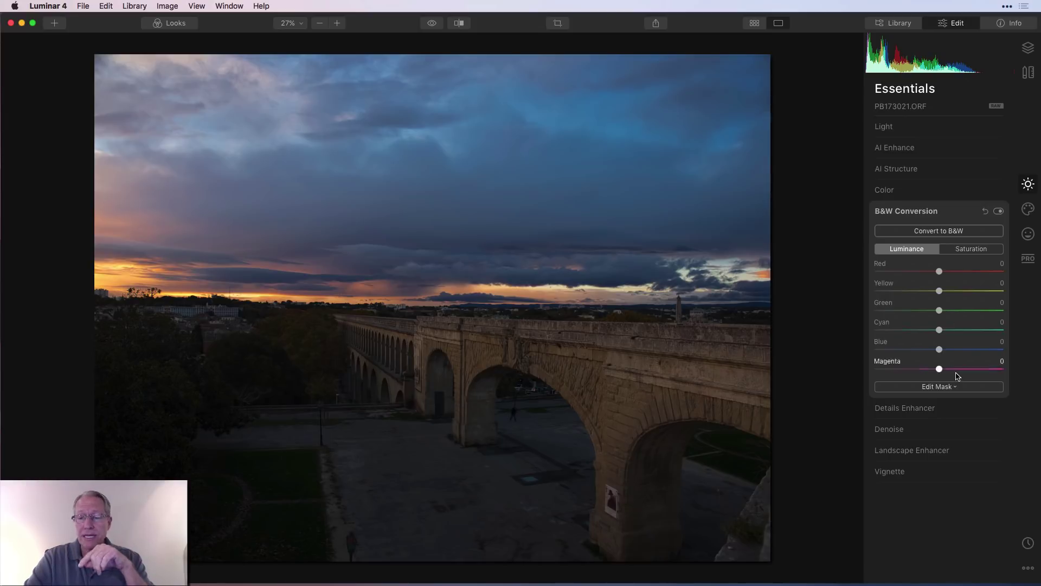
Set Details Enhancer Small Details to 61, leaving the other detail values at 0.
left_click(959, 211)
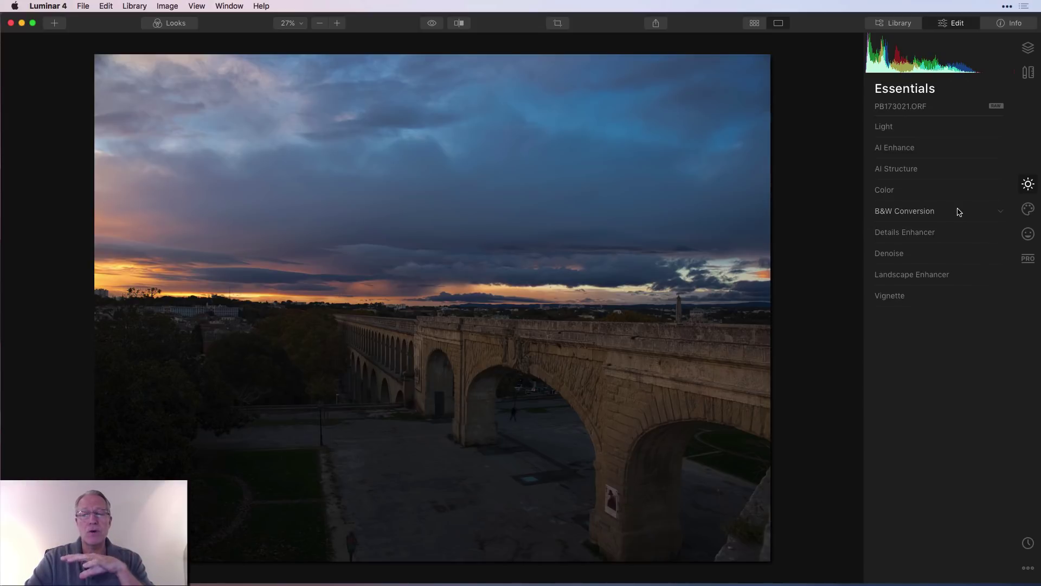
left_click(938, 130)
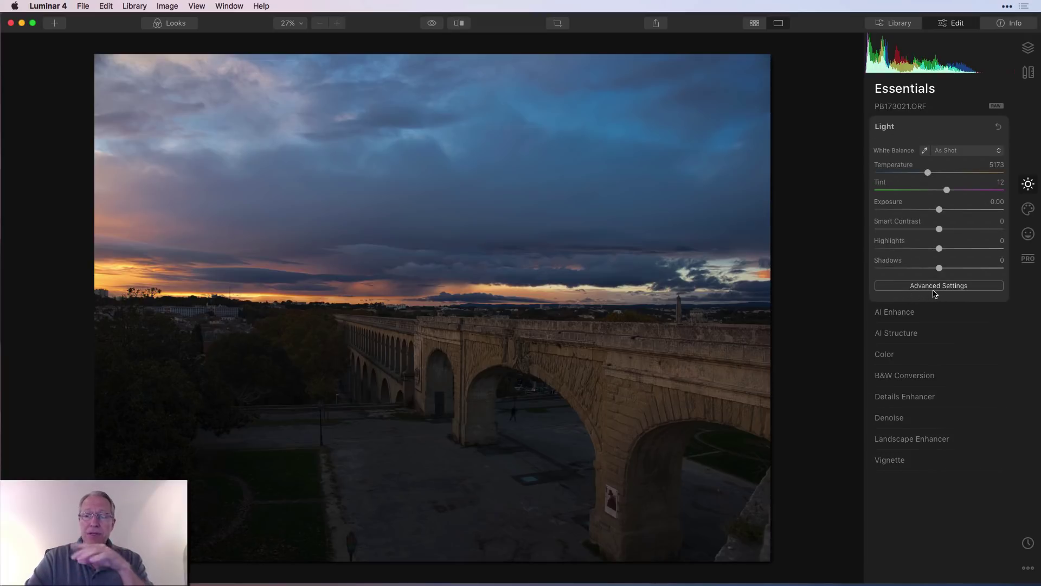
left_click(948, 133)
left_click(927, 233)
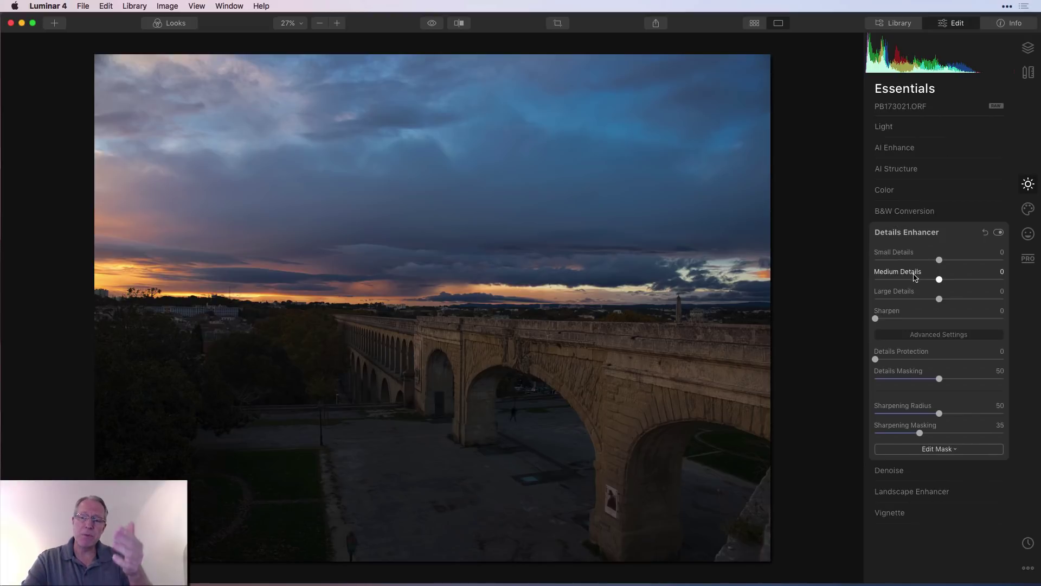
left_click(937, 336)
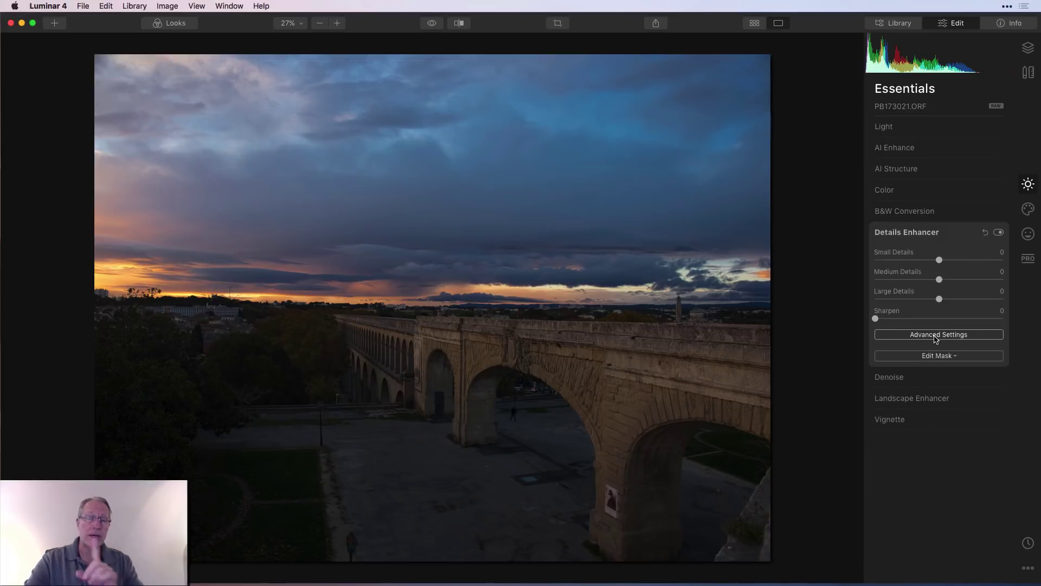
left_click(936, 335)
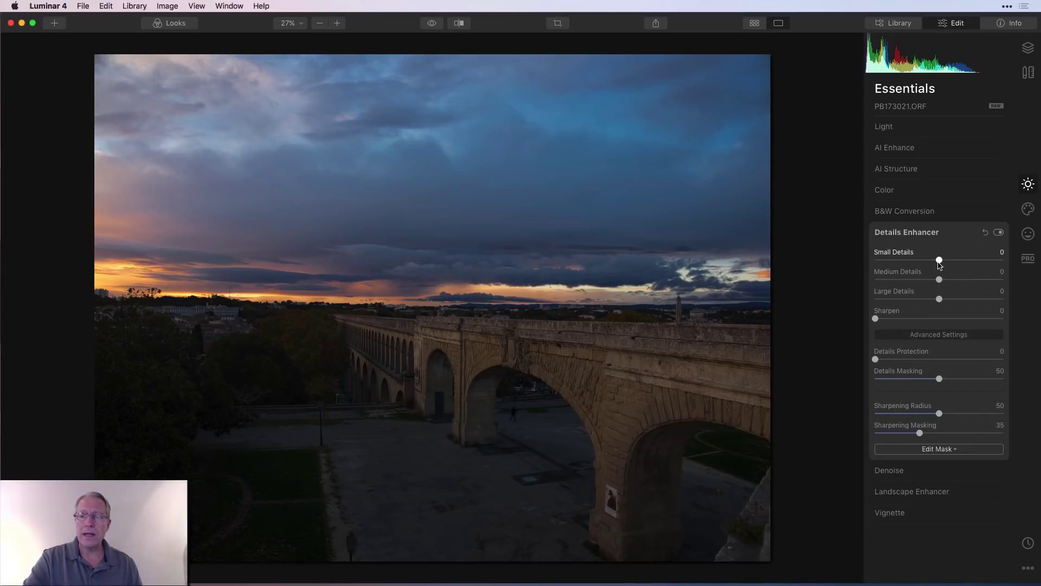
left_click_drag(939, 260, 981, 259)
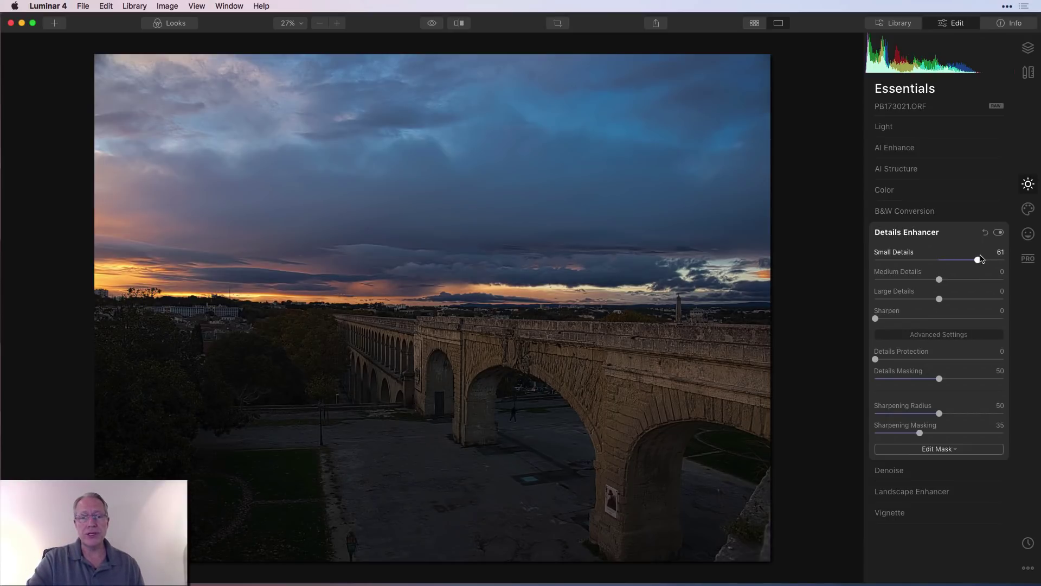
Zoom the photo view to 50% and compare it briefly with the unedited original.
left_click(337, 23)
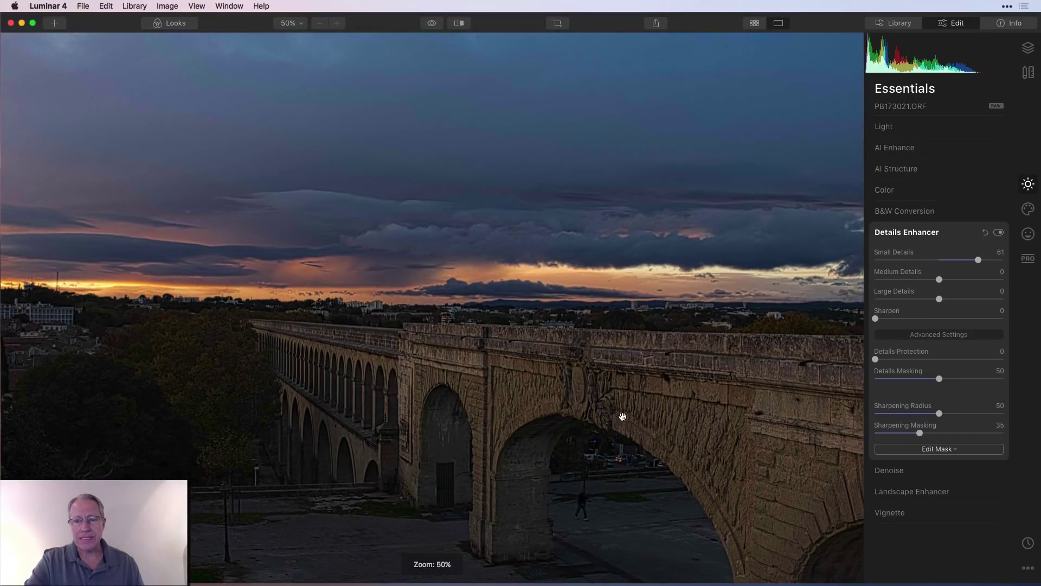
left_click(432, 24)
left_click(432, 24)
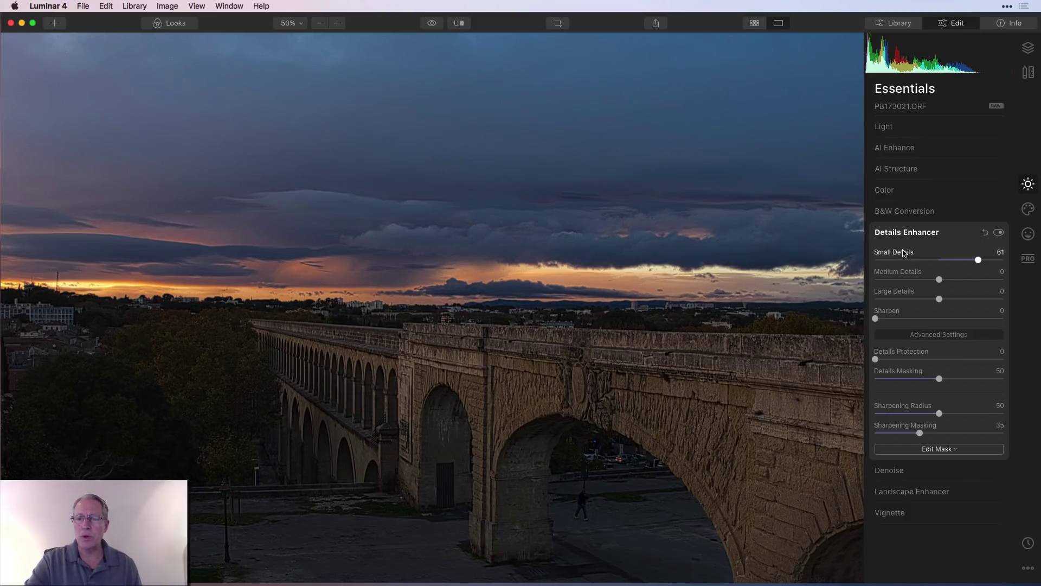
Try Medium Details at 59, reset it to 0, then set Large Details to 70.
left_click(986, 232)
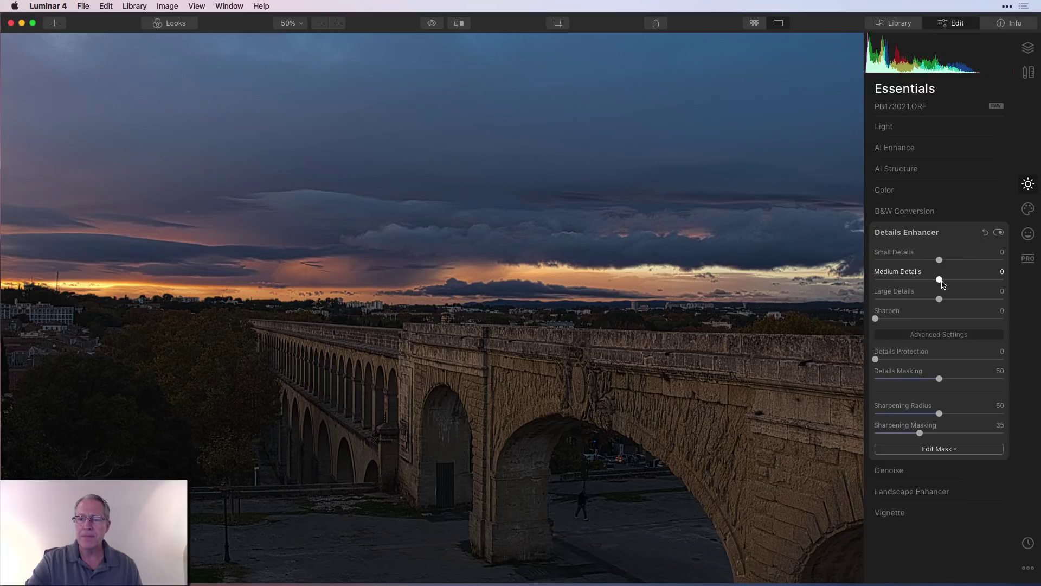
left_click_drag(942, 284, 979, 282)
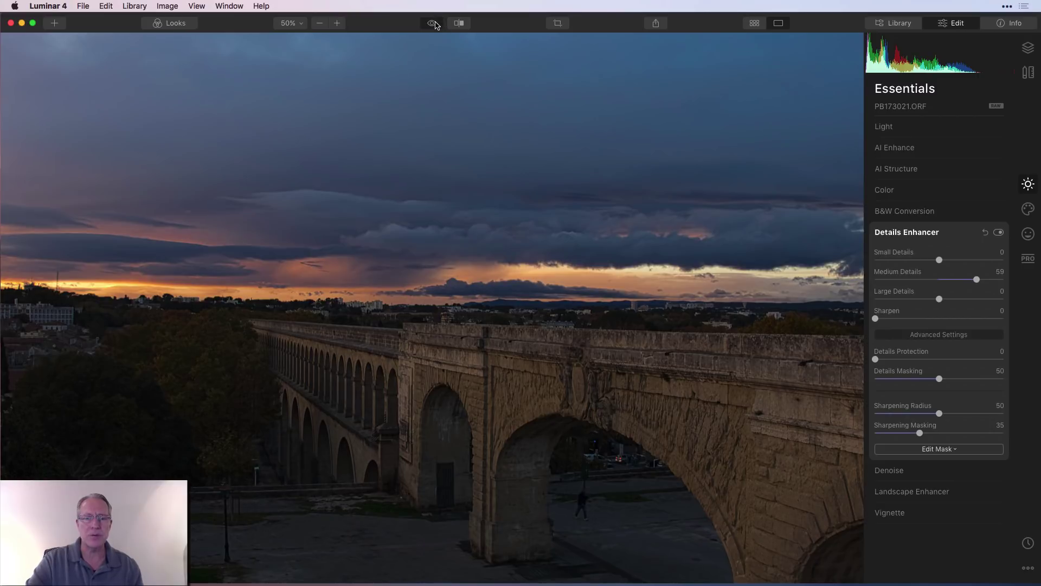
left_click(985, 232)
left_click_drag(943, 299, 984, 299)
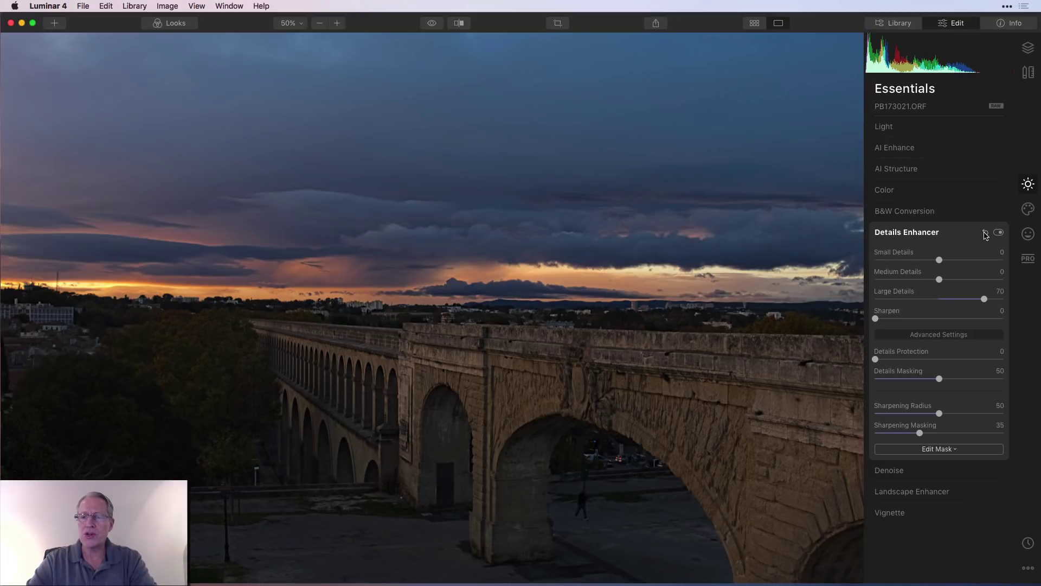
Try Sharpen at 63, undo it, and collapse the Details Enhancer with all sliders at zero.
left_click(935, 334)
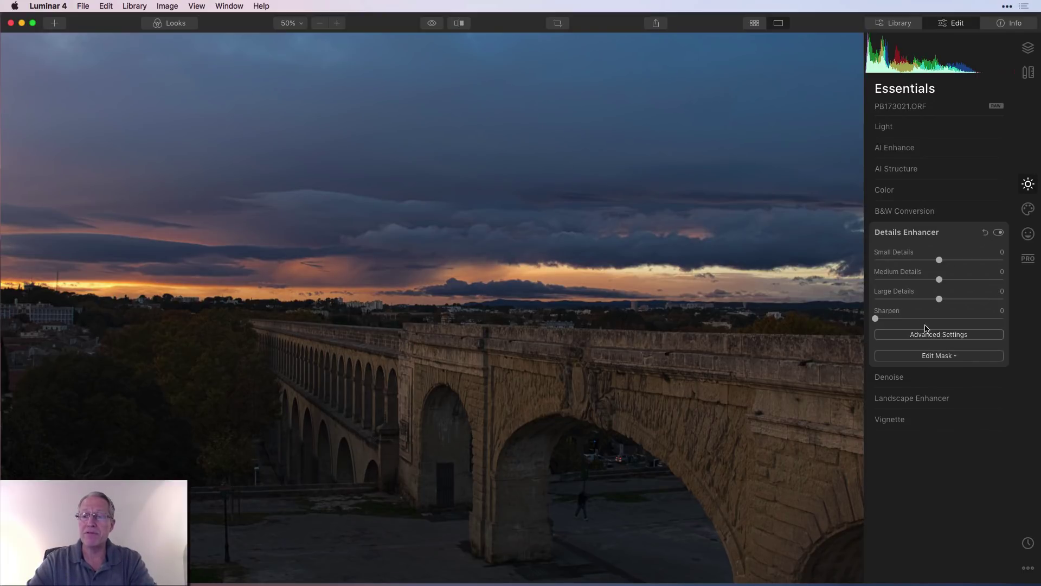
left_click_drag(875, 318, 959, 316)
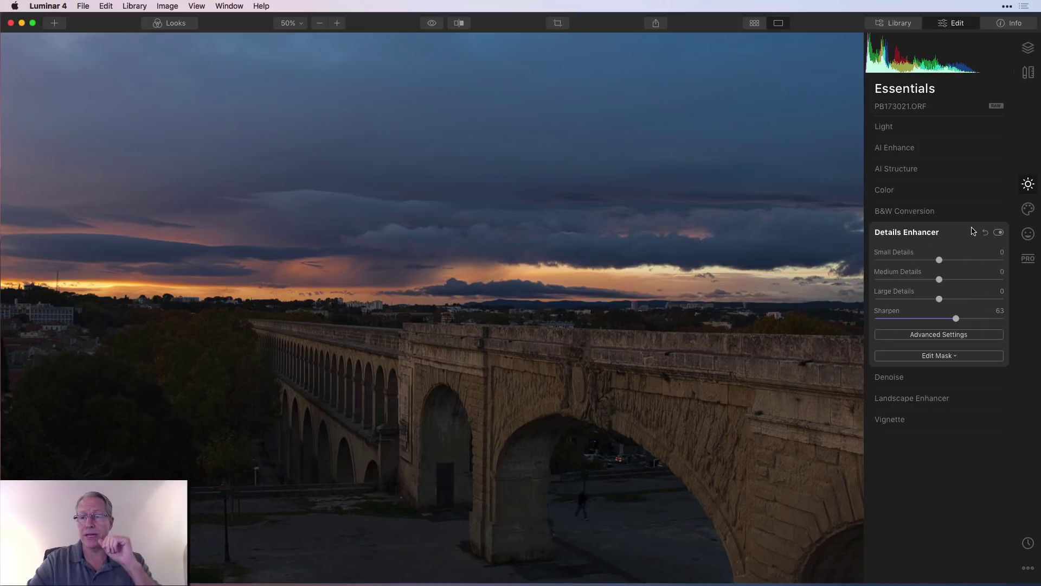
key("super+z")
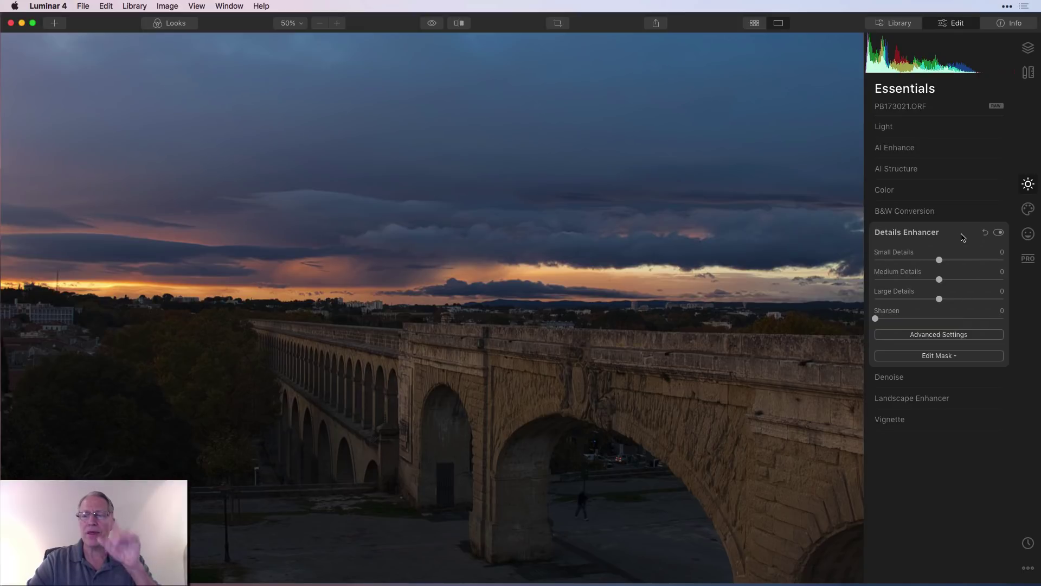
left_click(930, 335)
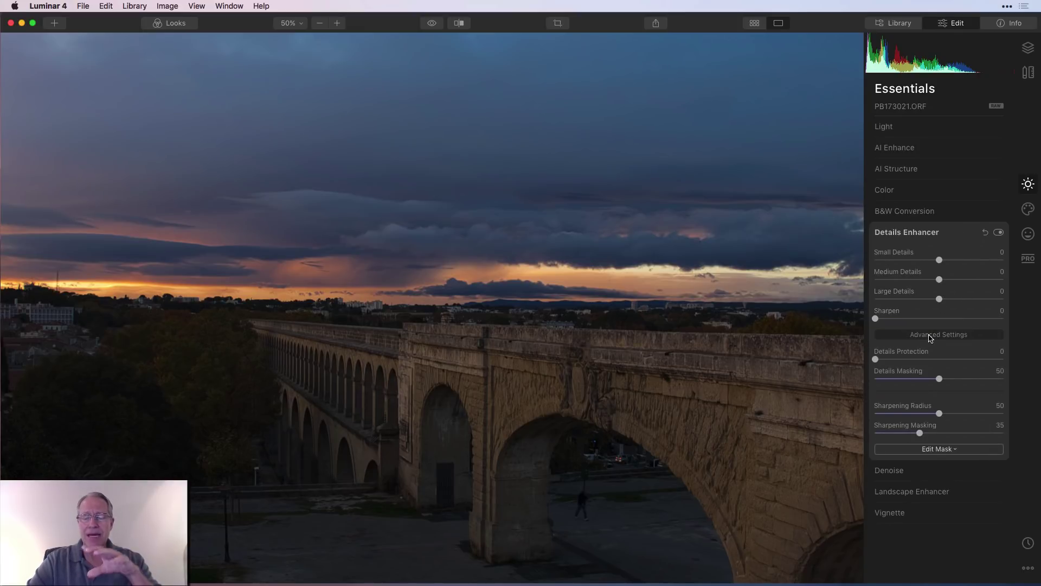
left_click(930, 335)
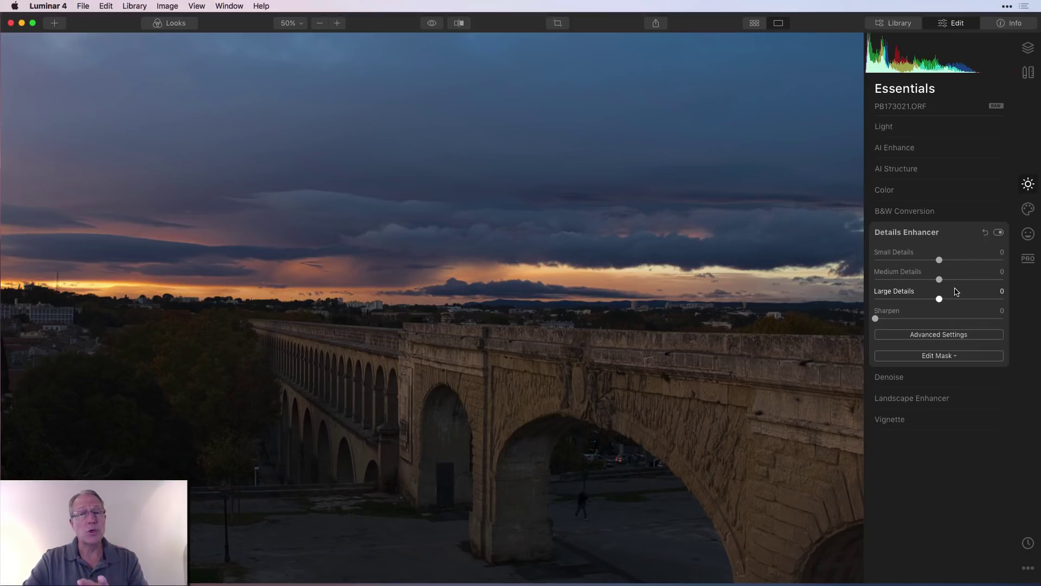
left_click(944, 340)
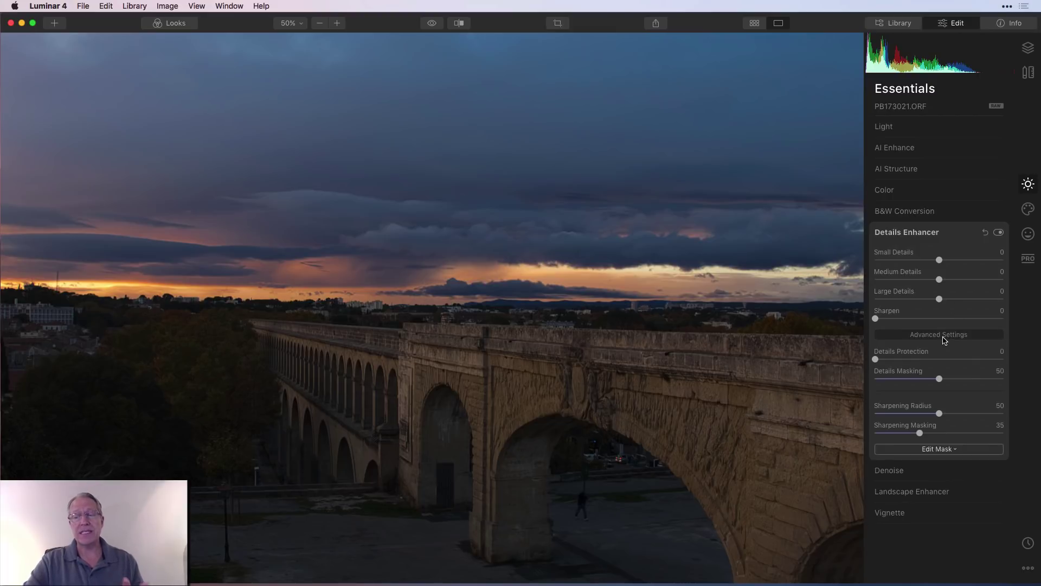
left_click(962, 235)
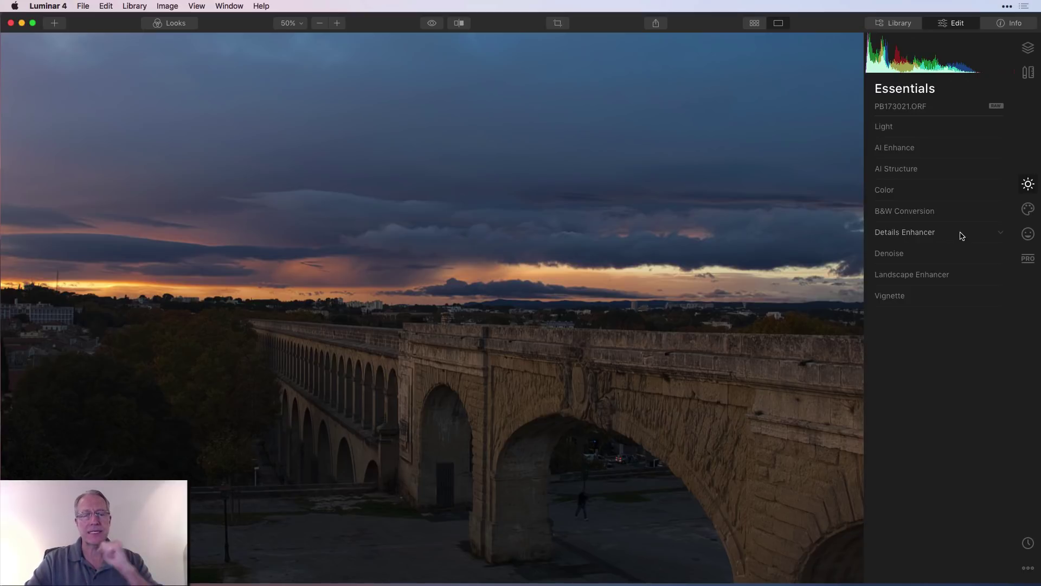
Open Denoise and push Luminosity Denoise and Color Denoise both to 100, checking the Boost setting.
left_click(890, 254)
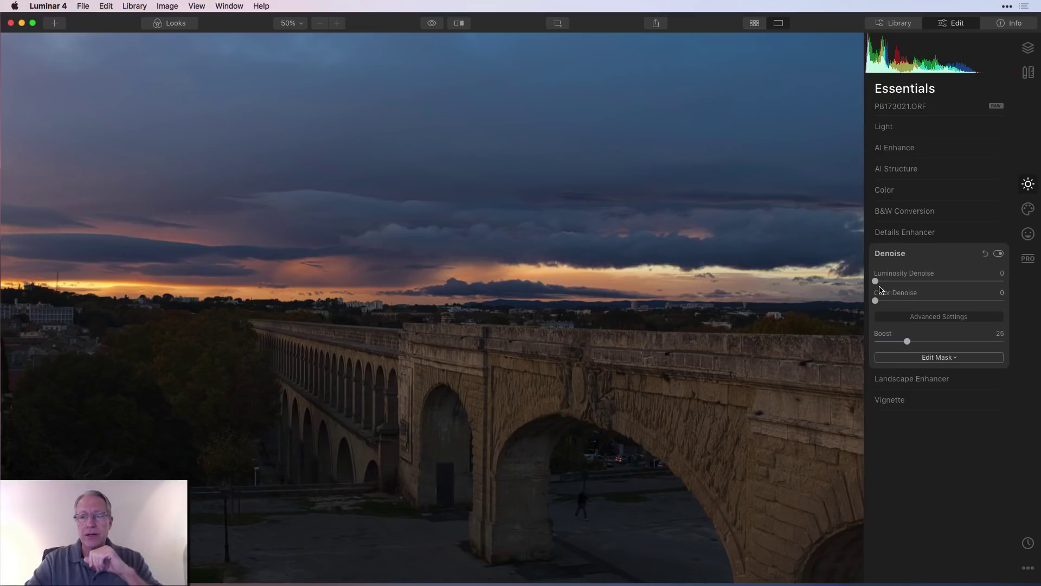
left_click_drag(876, 281, 960, 279)
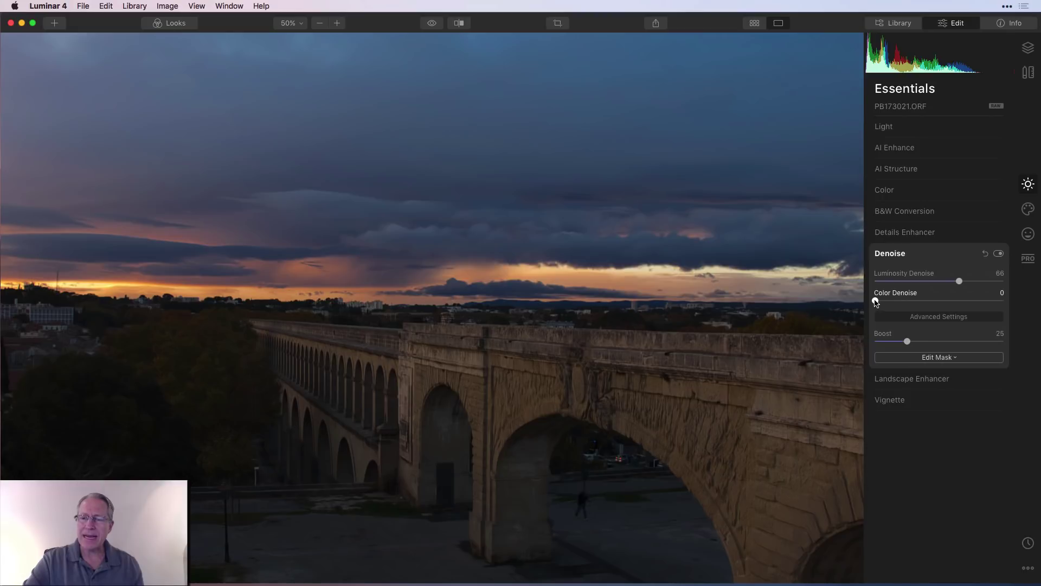
left_click_drag(876, 301, 961, 301)
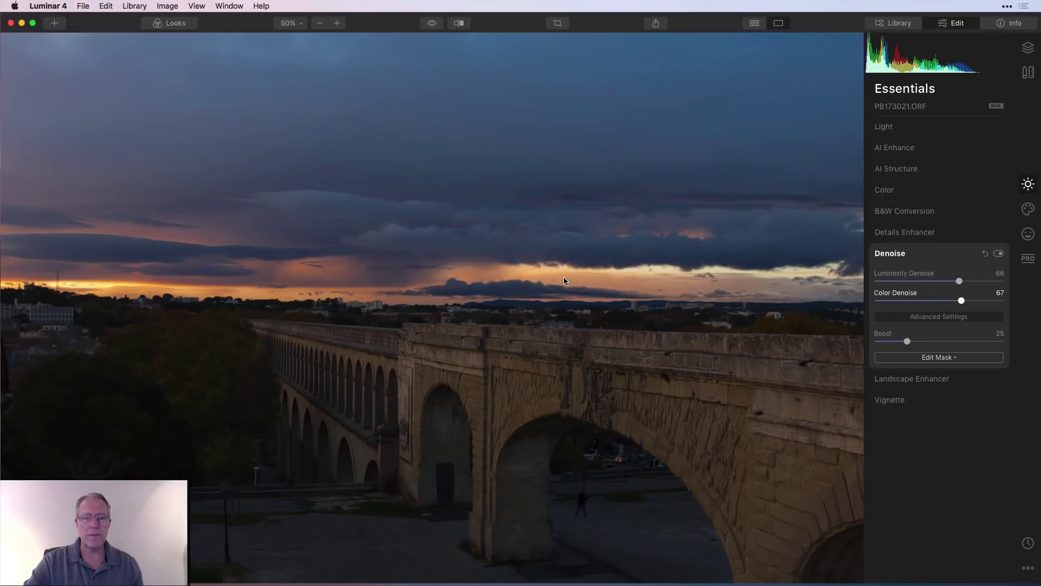
left_click(1001, 281)
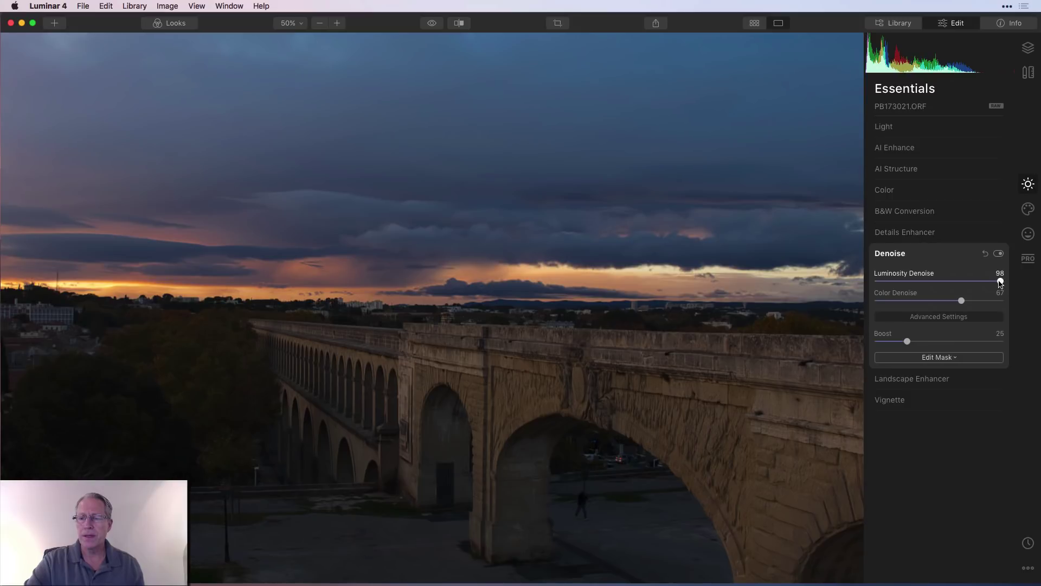
left_click_drag(1003, 282, 1006, 302)
left_click(945, 317)
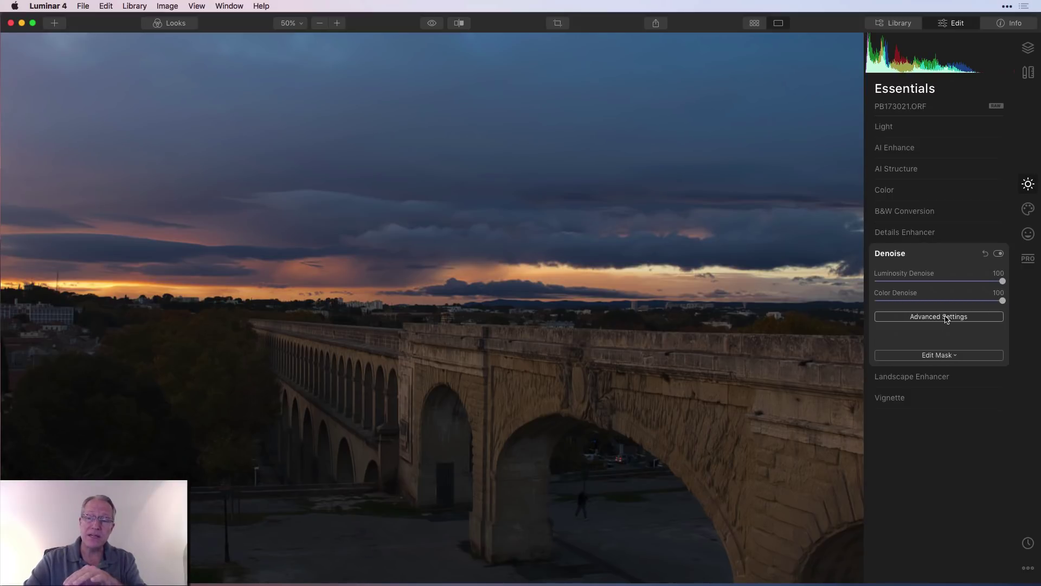
left_click(947, 318)
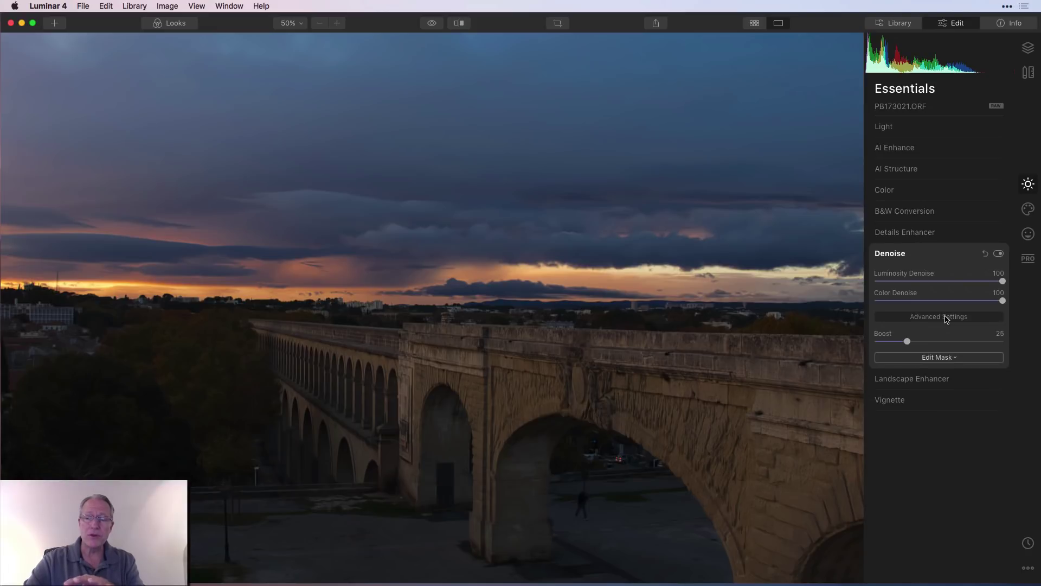
left_click(946, 317)
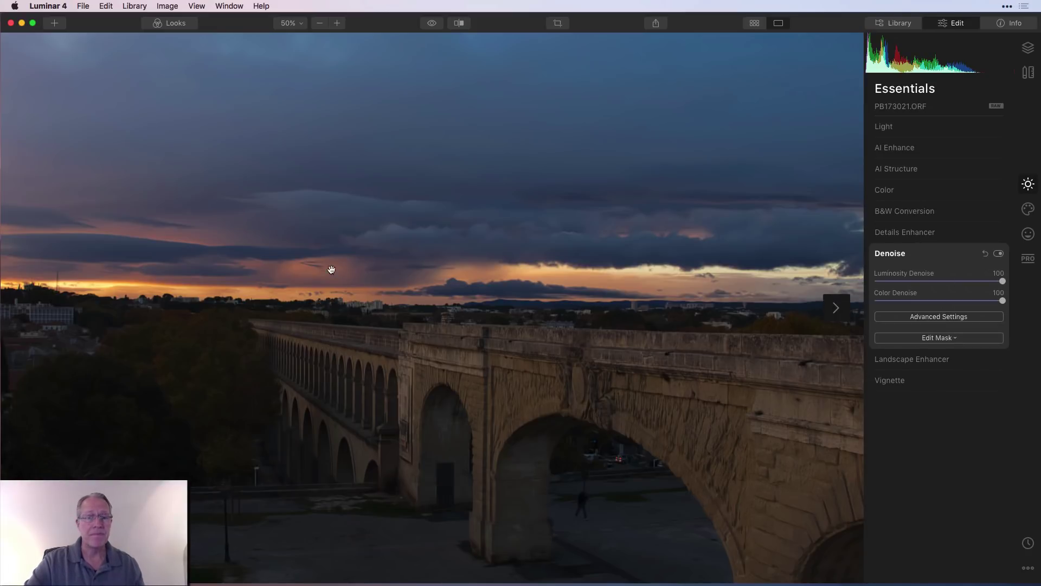
Compare the denoised photo against the original at 100% zoom.
scroll(331, 270, "up", 10)
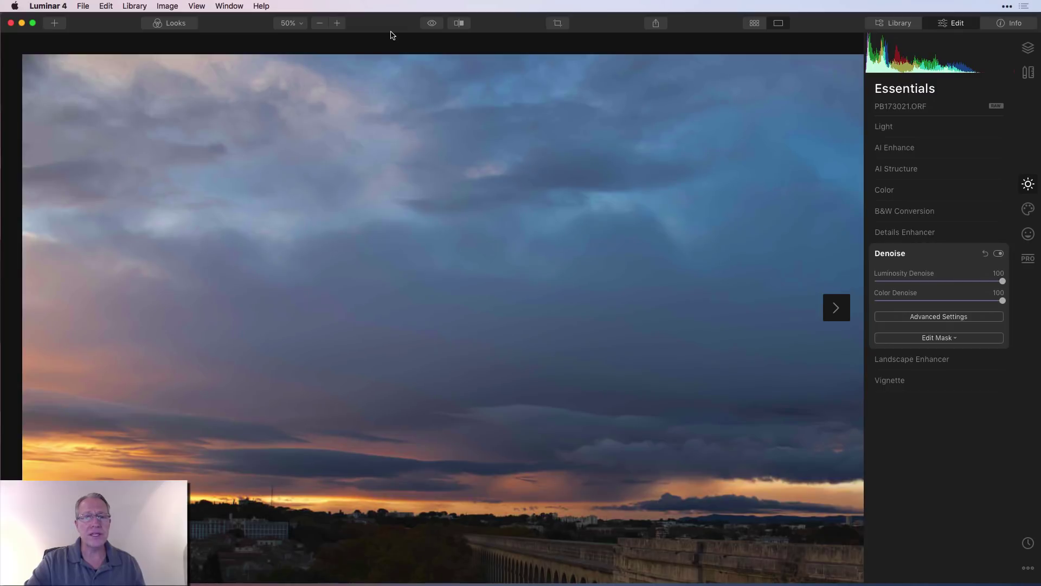
left_click(432, 27)
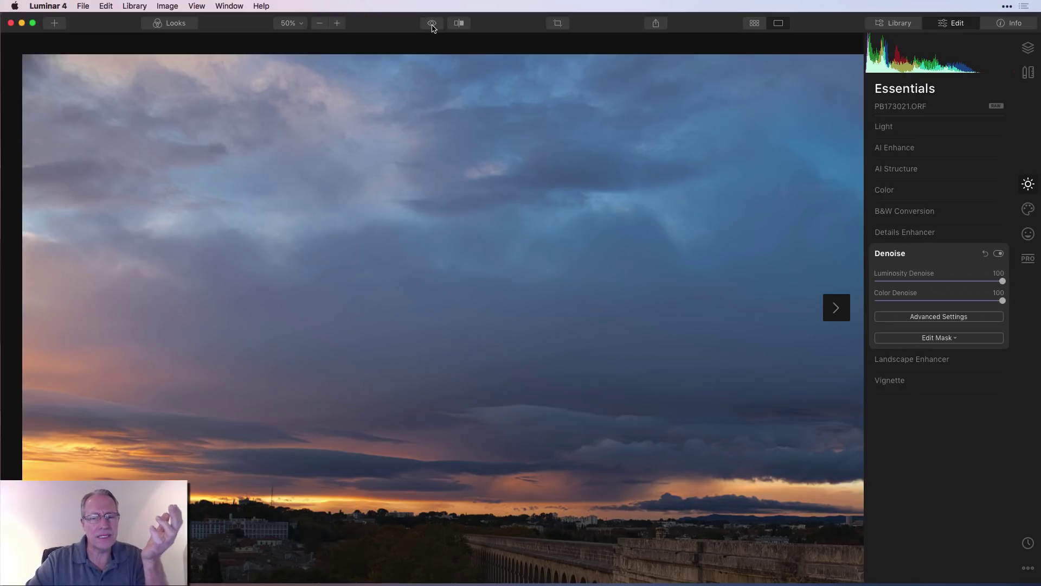
scroll(490, 509, "down", 10)
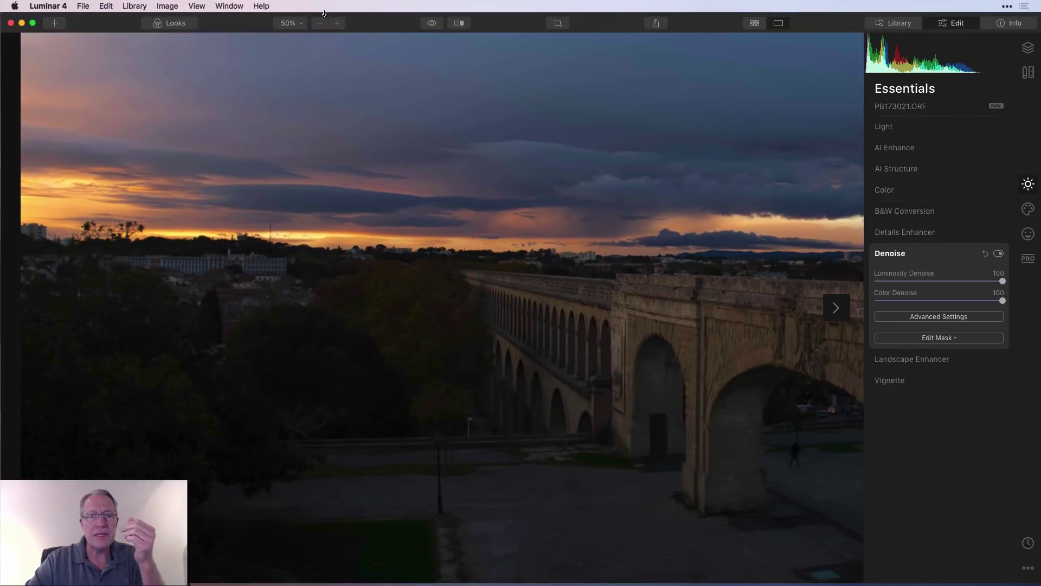
left_click(338, 24)
scroll(439, 349, "down", 2)
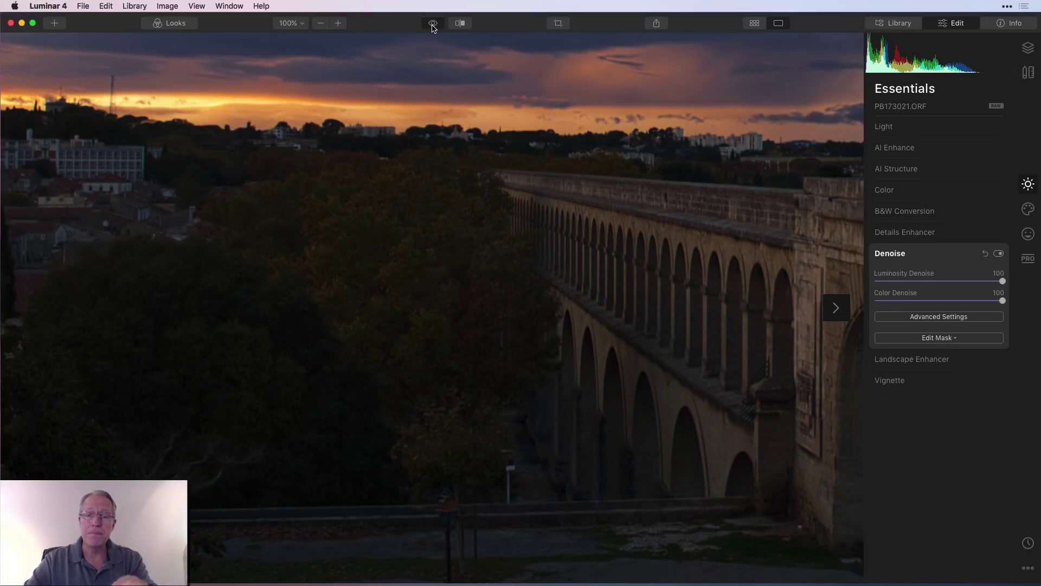
left_click(432, 26)
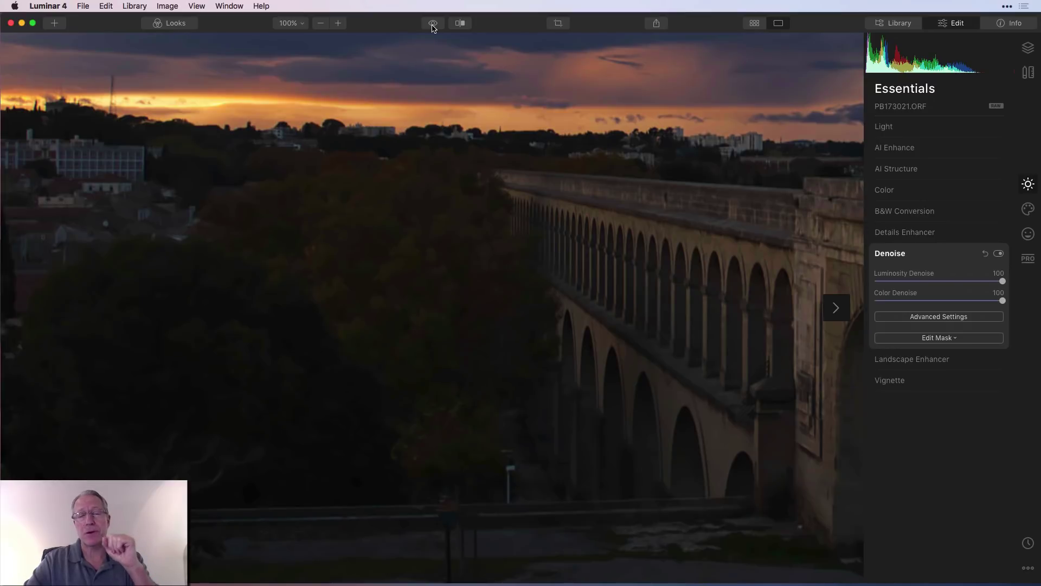
Fit the photo to the screen and reset both Denoise amounts to 0.
left_click(301, 26)
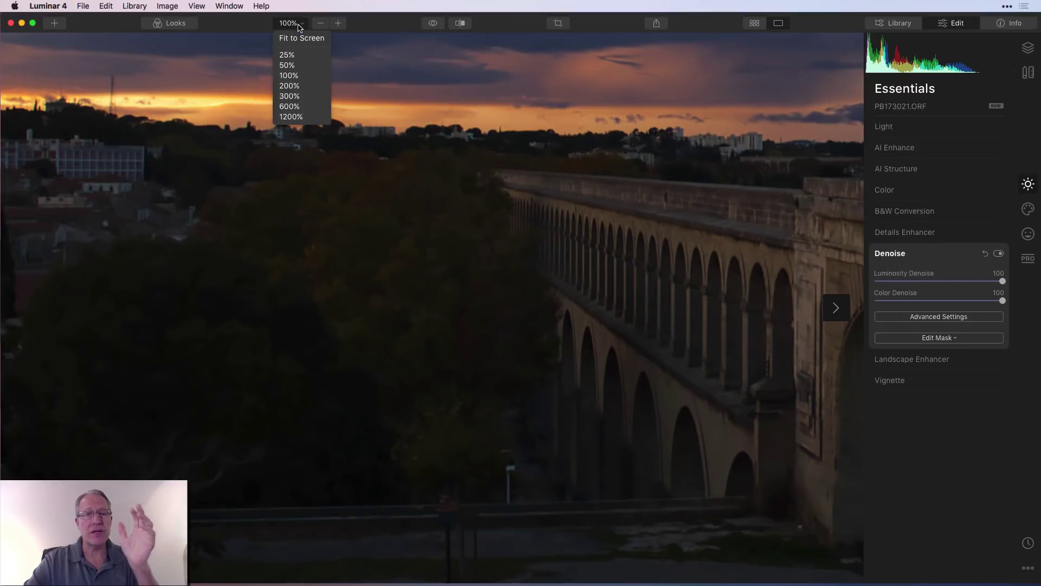
left_click(300, 39)
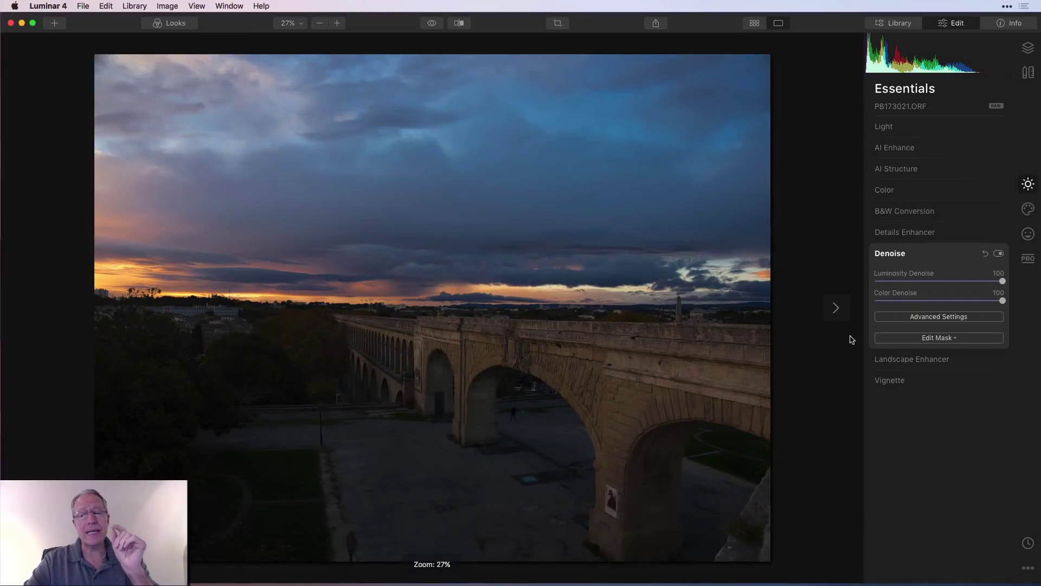
left_click(985, 254)
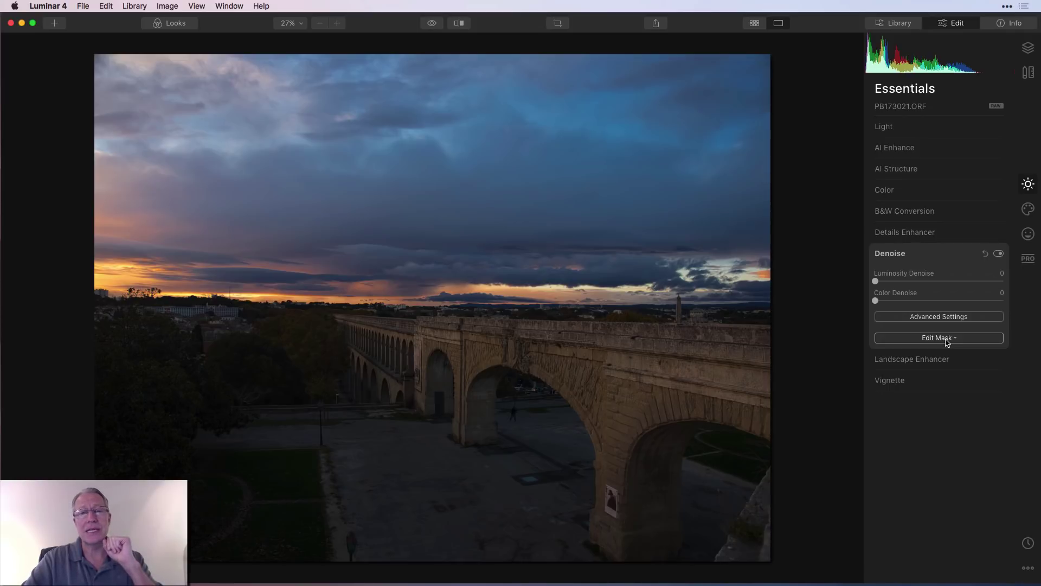
Open Landscape Enhancer, test Dehaze and Golden Hour at 90, and return both to 0.
left_click(922, 253)
left_click(936, 275)
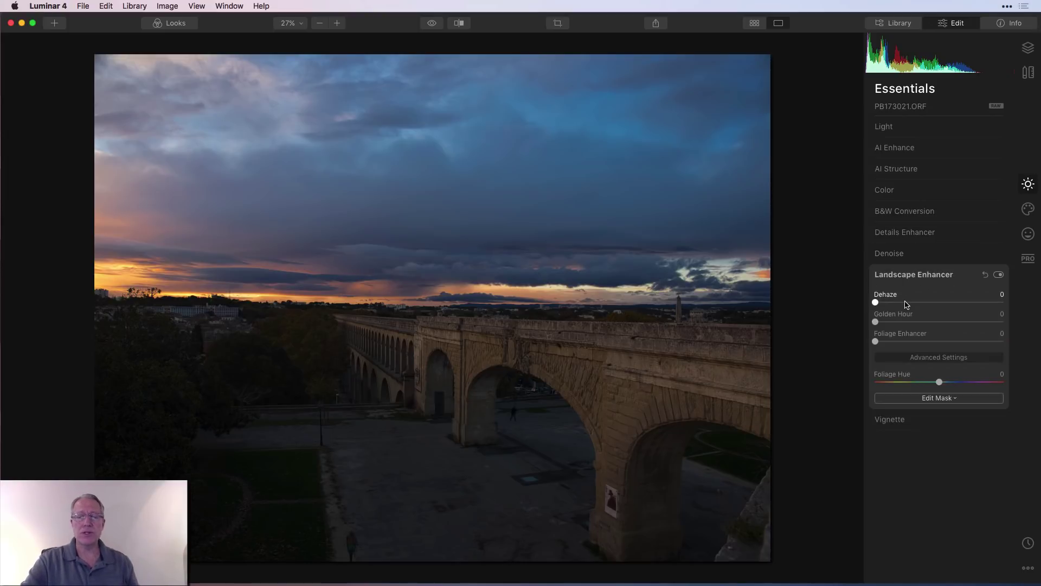
left_click_drag(876, 302, 950, 311)
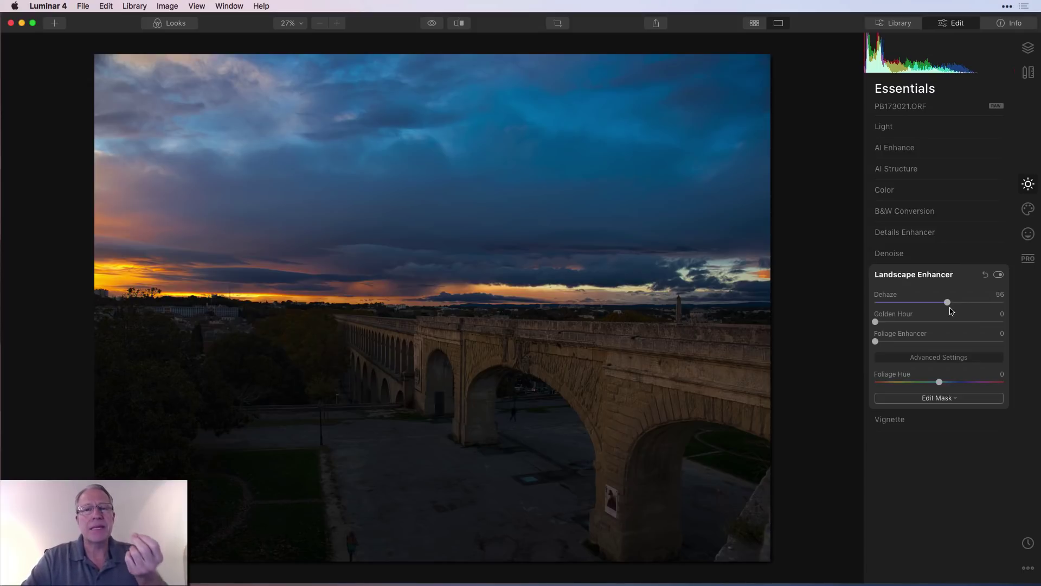
left_click_drag(946, 302, 767, 283)
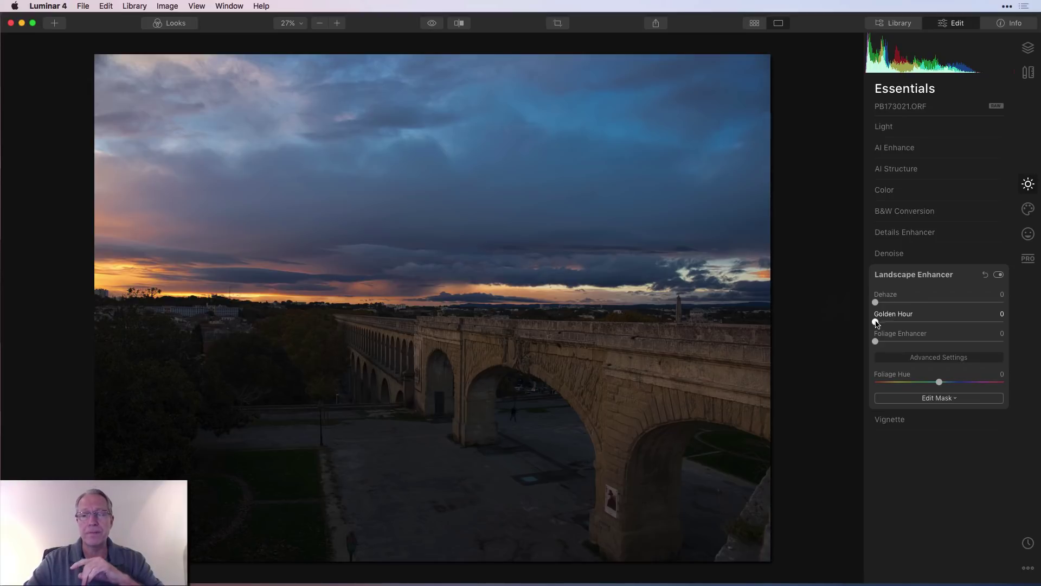
left_click_drag(875, 322, 997, 322)
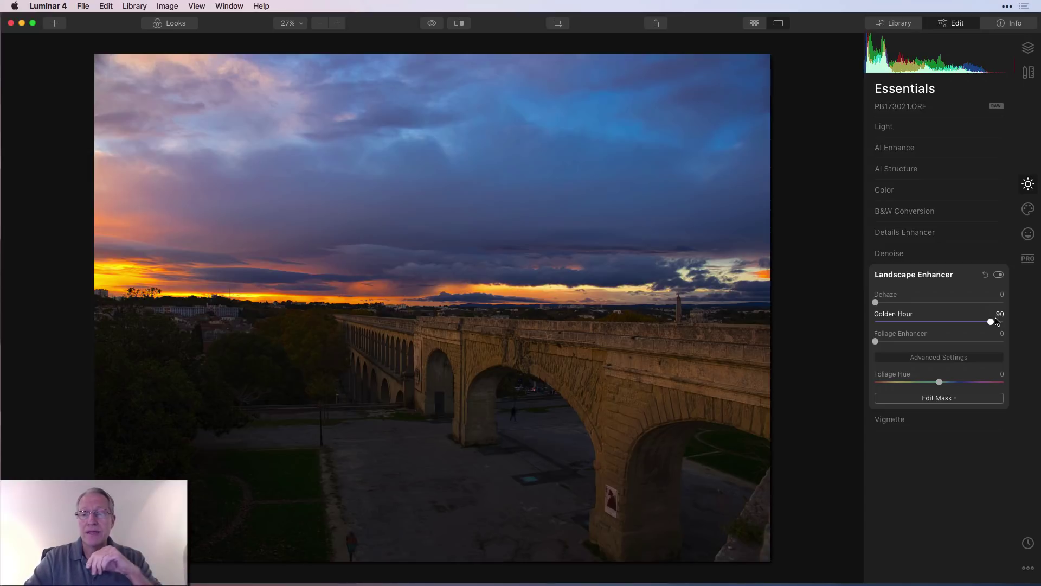
left_click_drag(990, 322, 820, 319)
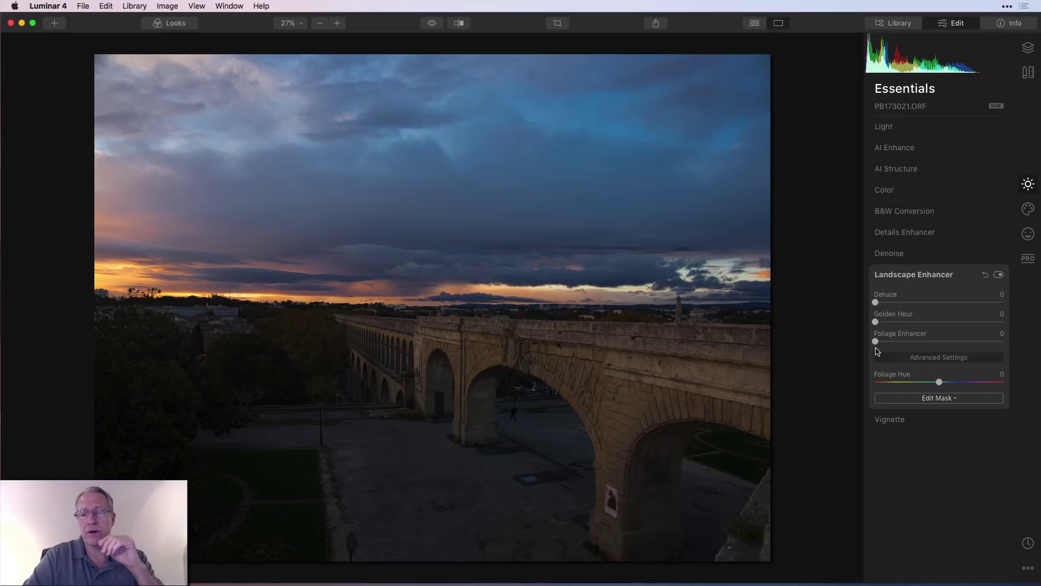
Test Foliage Enhancer at 71, reset it to 0, hide Foliage Hue, and open Vignette.
left_click_drag(877, 344, 971, 342)
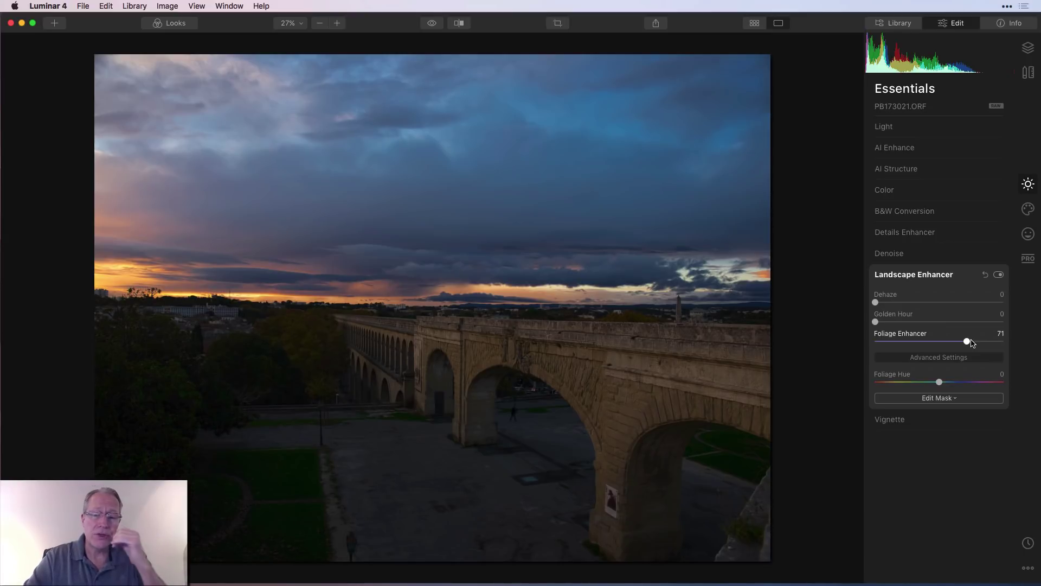
left_click_drag(968, 341, 834, 337)
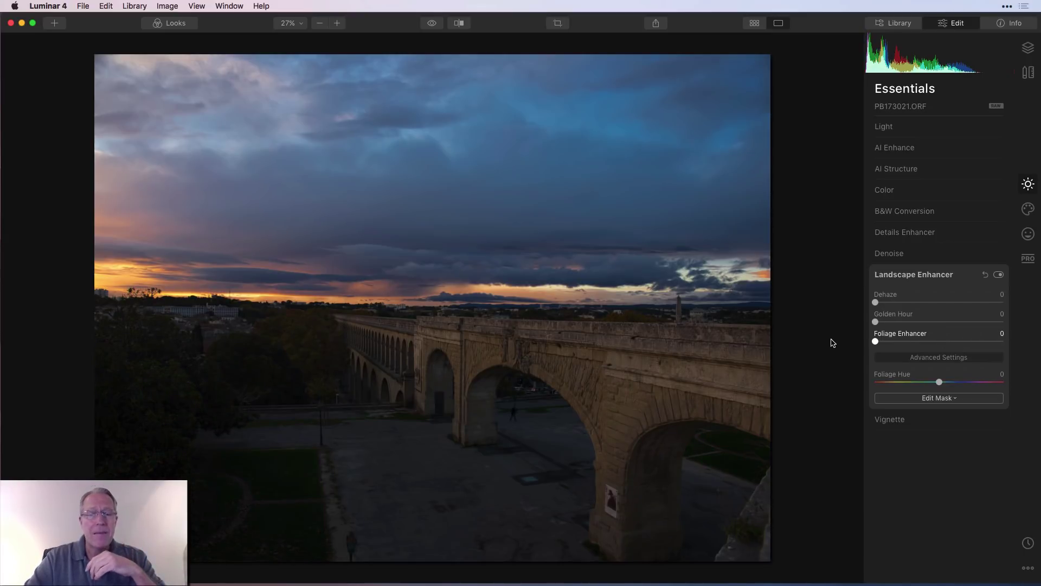
left_click(942, 360)
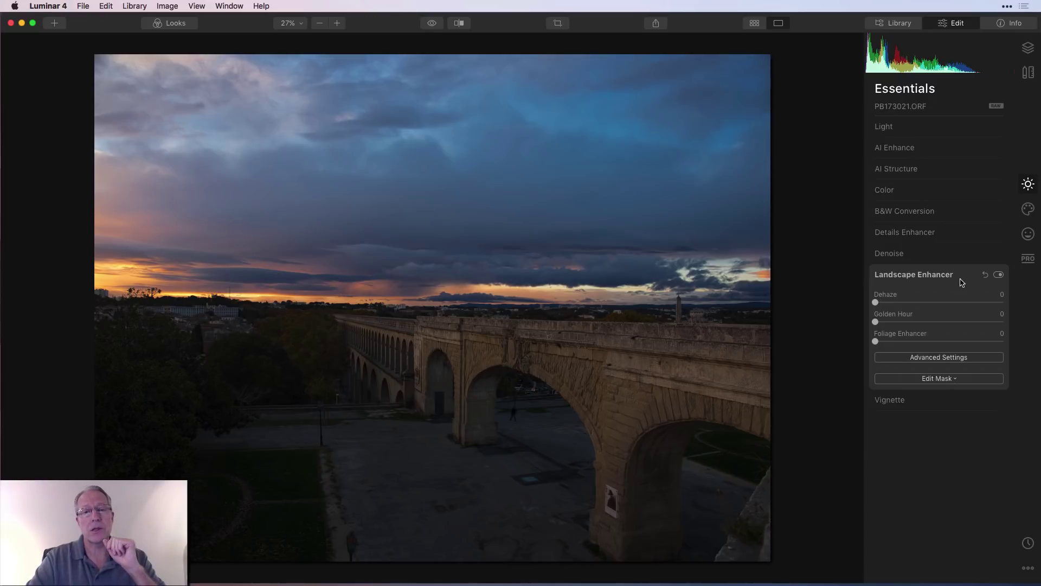
left_click(962, 281)
Centre the vignette on the aqueduct using Choose Subject.
left_click(942, 301)
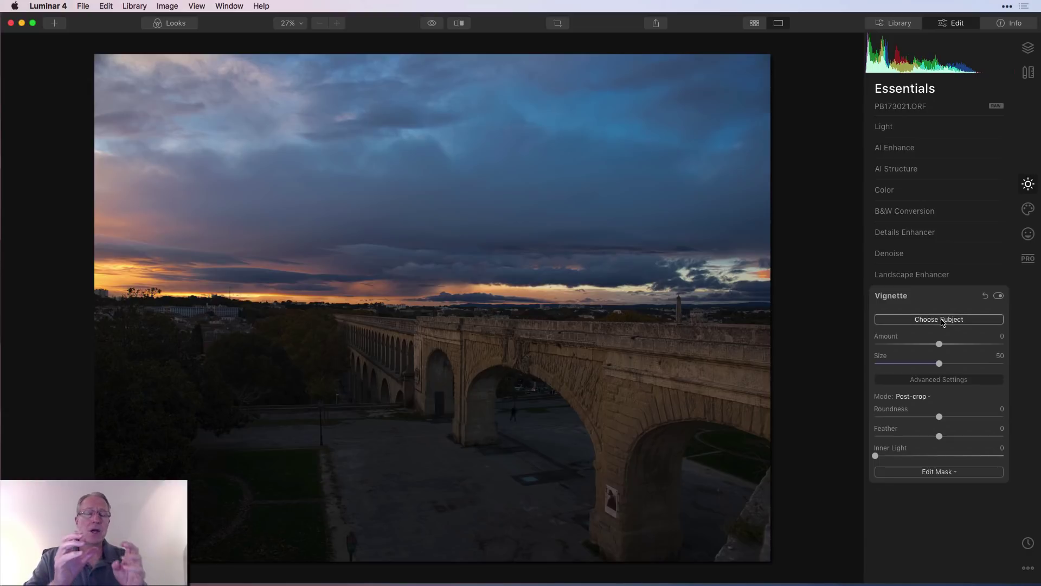
left_click(942, 320)
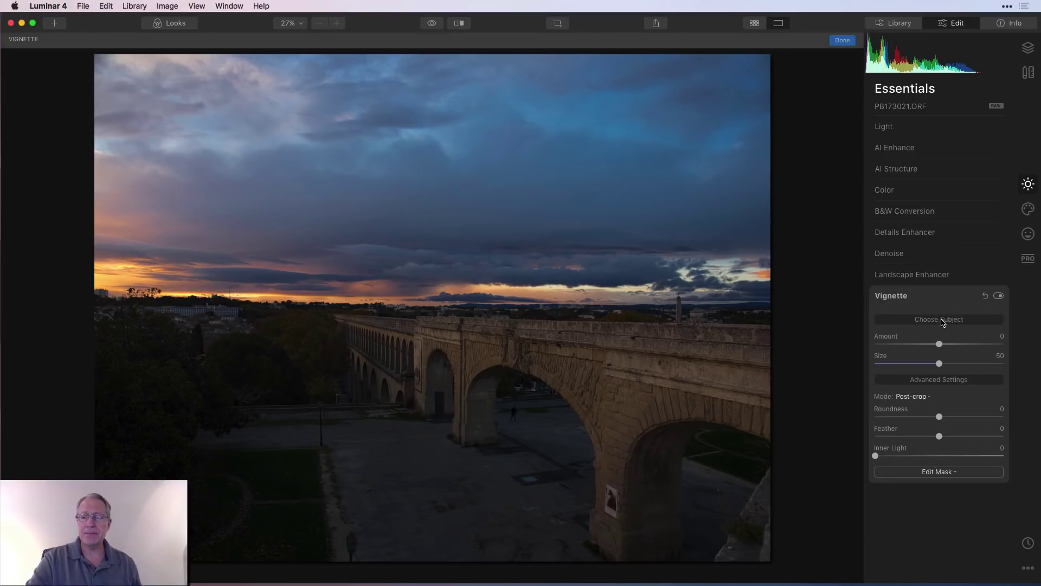
left_click(396, 341)
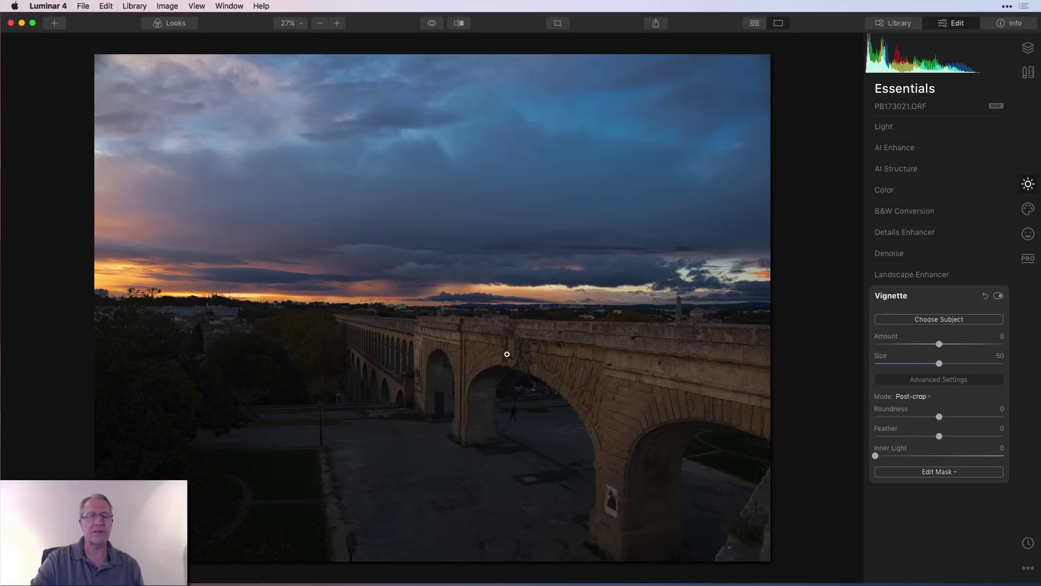
Set the vignette Amount to -66, Size to 25 and Inner Light to 72.
left_click_drag(915, 346, 896, 345)
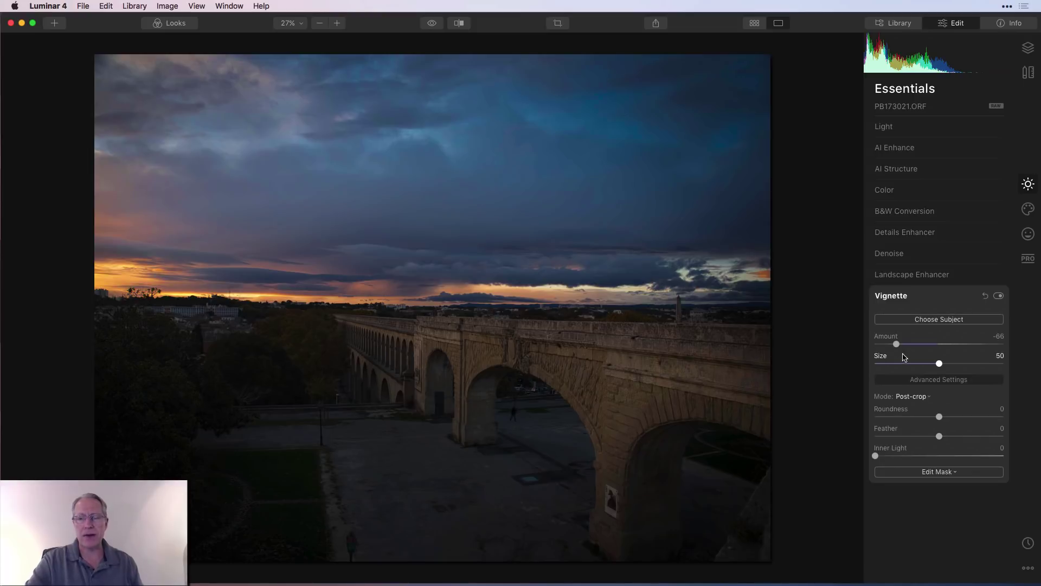
left_click(905, 364)
left_click_drag(904, 365, 906, 365)
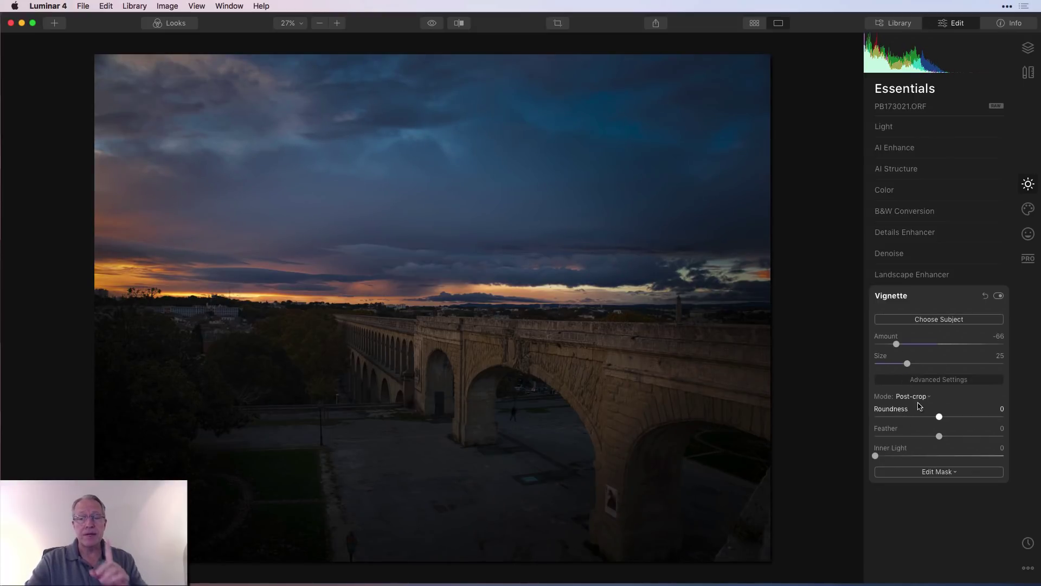
left_click(935, 380)
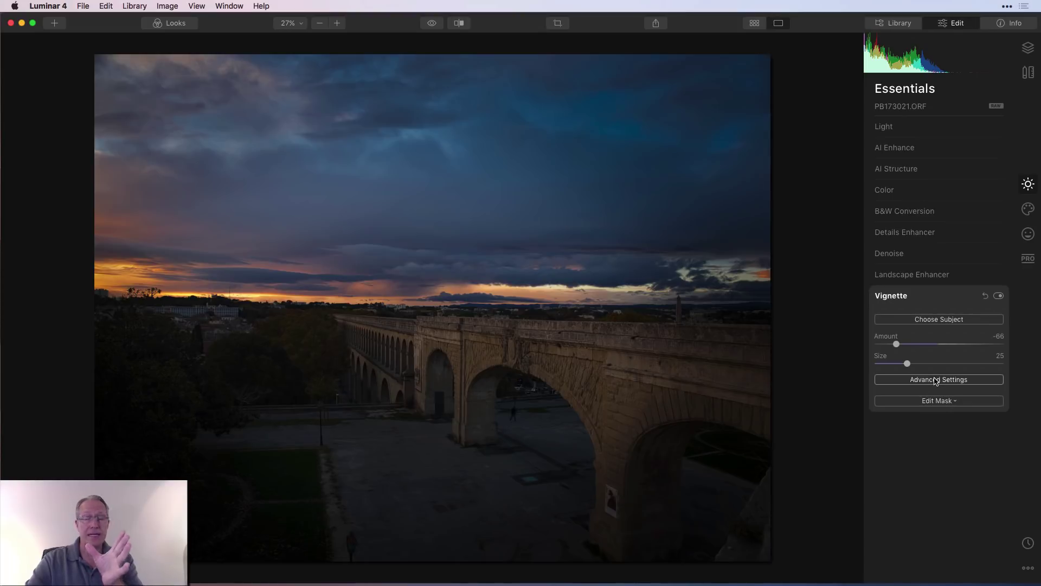
left_click(935, 380)
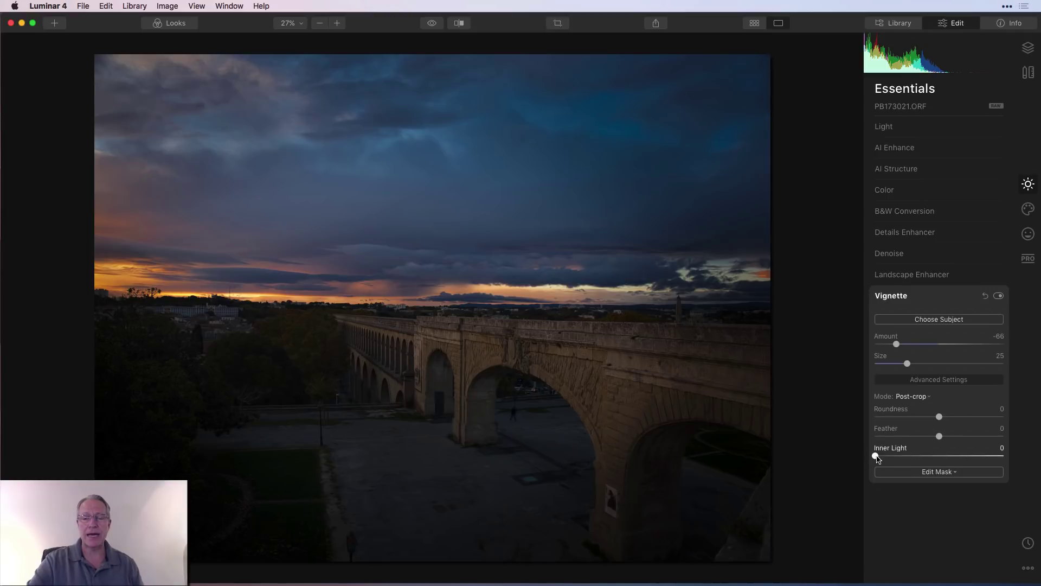
left_click_drag(877, 457, 955, 454)
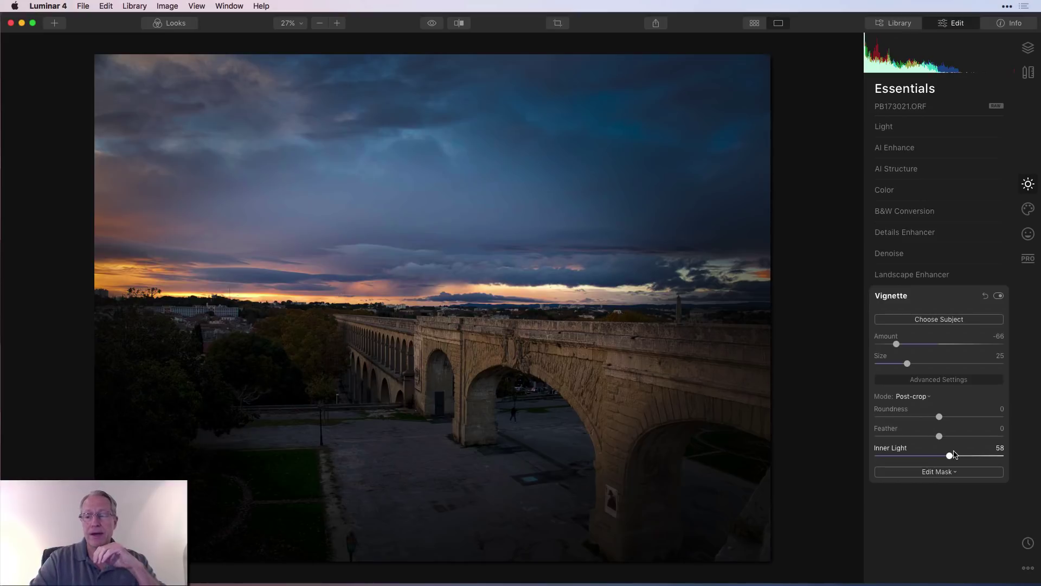
left_click_drag(955, 455, 968, 457)
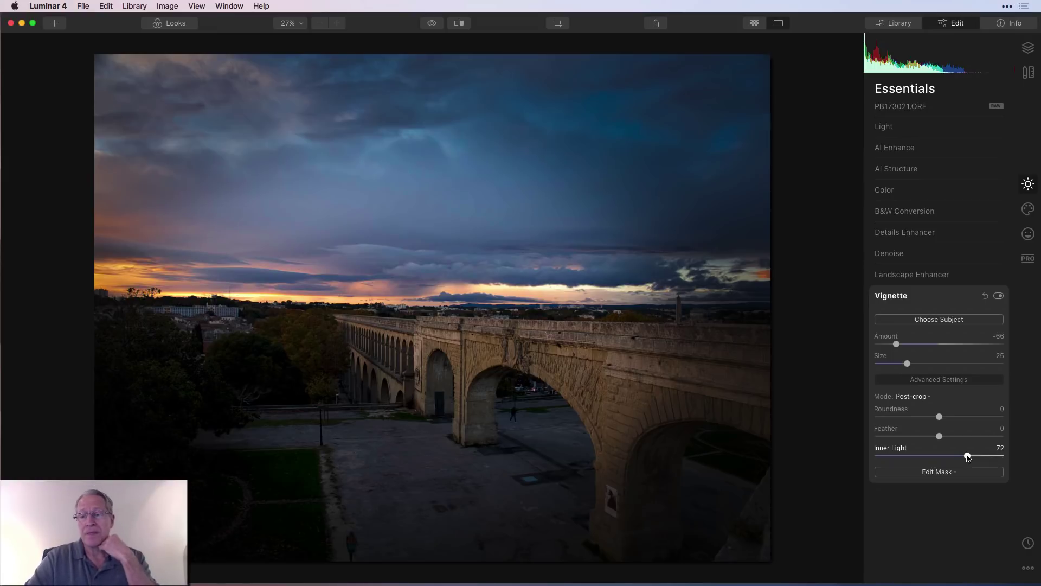
Reset Inner Light, then retune to Amount -68, Size 18, Roundness 2, Feather 62, Inner Light 54.
double_click(891, 454)
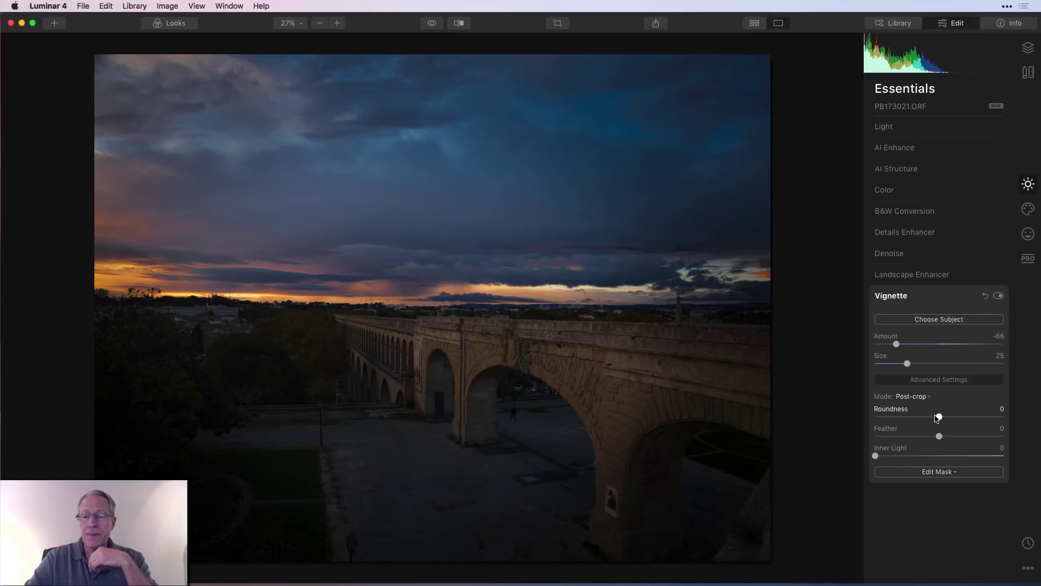
left_click_drag(938, 417, 814, 440)
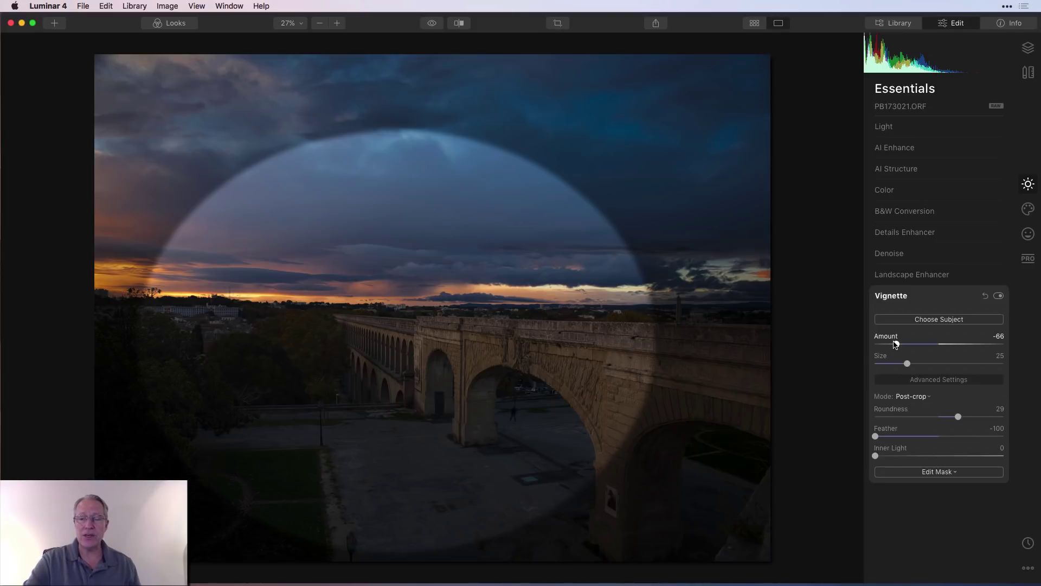
left_click_drag(896, 344, 898, 367)
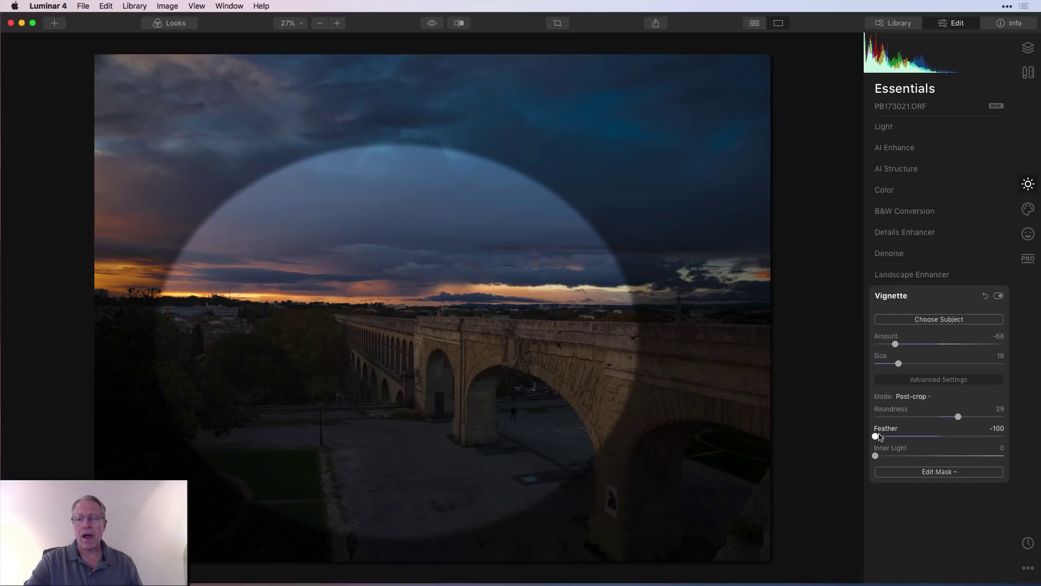
left_click_drag(876, 436, 941, 417)
left_click_drag(876, 457, 985, 432)
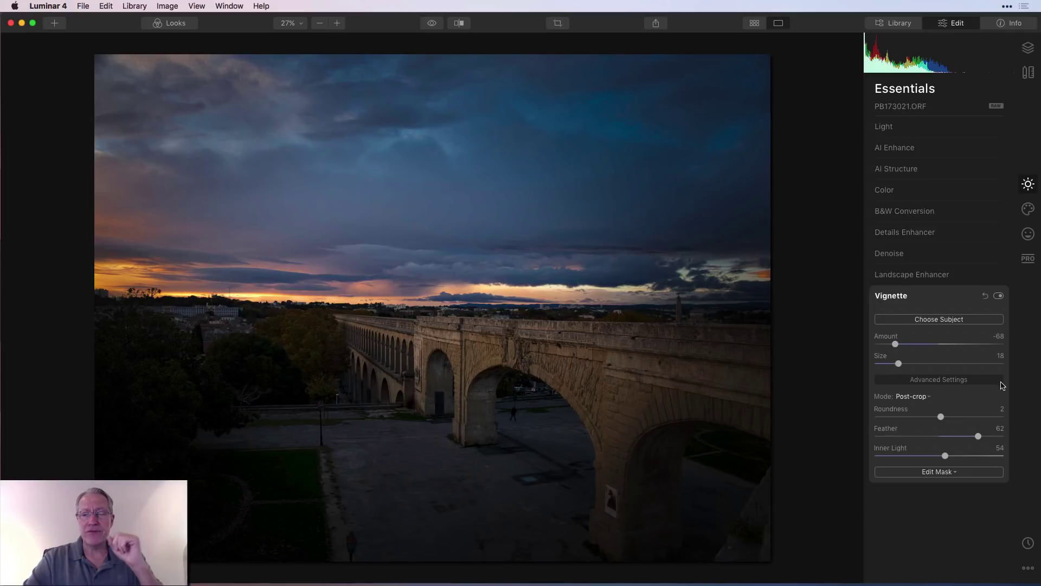
Reset the Vignette to remove the darkened edges and collapse the tool.
left_click(960, 299)
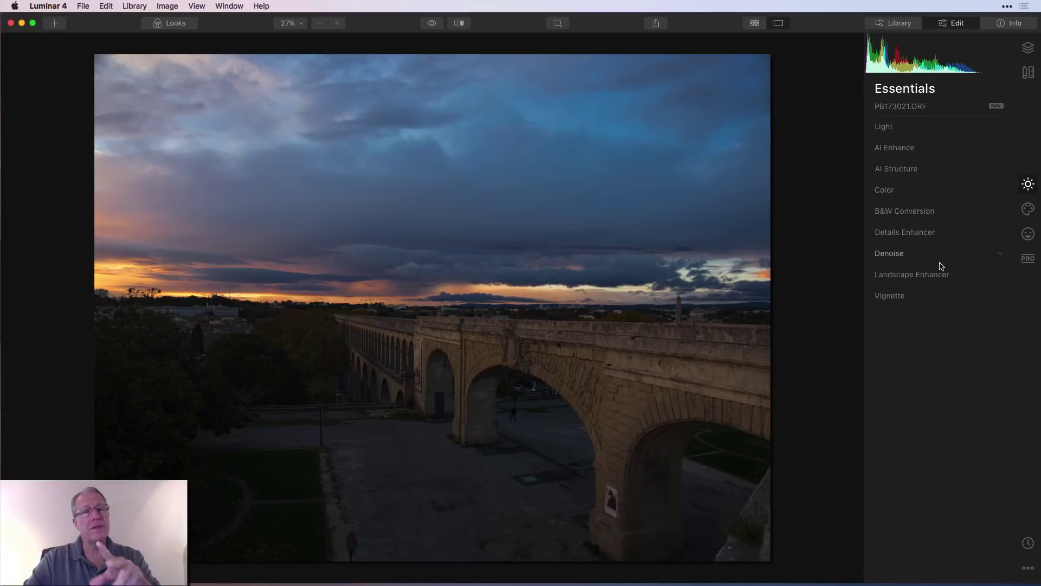